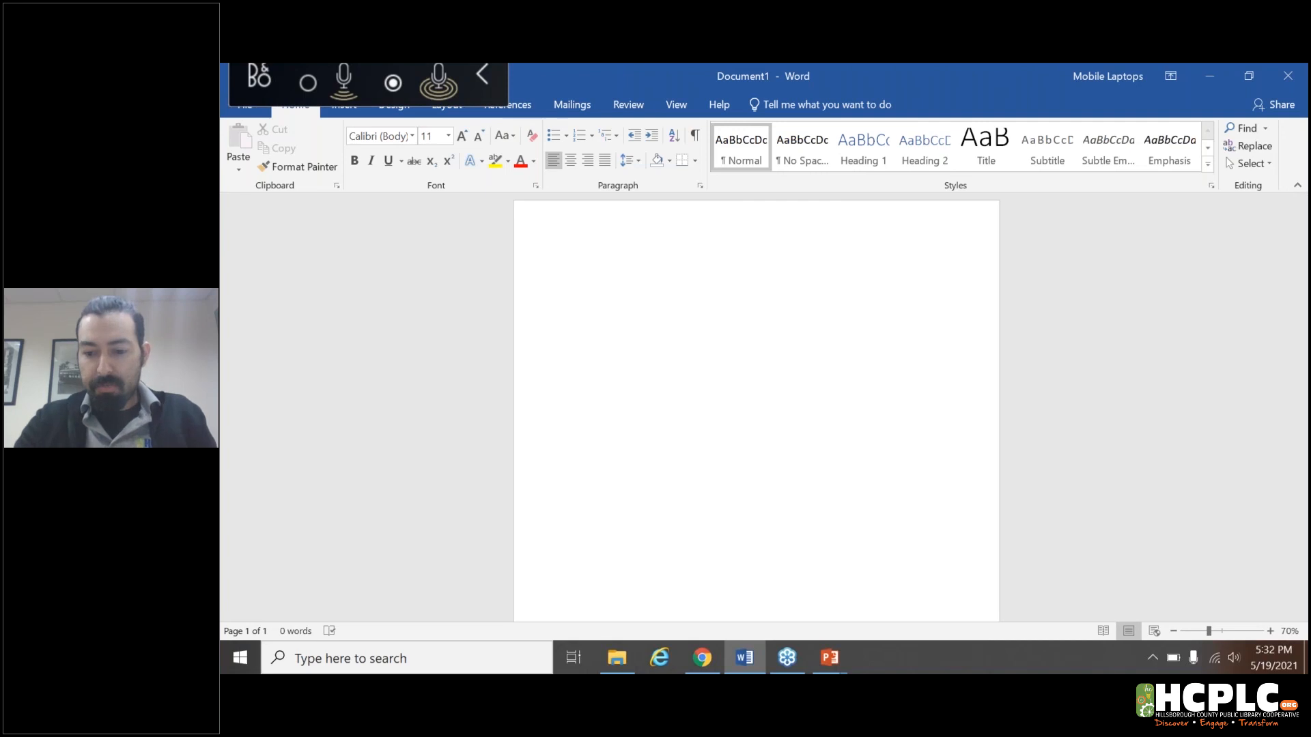
Generate sample paragraphs in the blank document with the =rand() function.
type("rand")
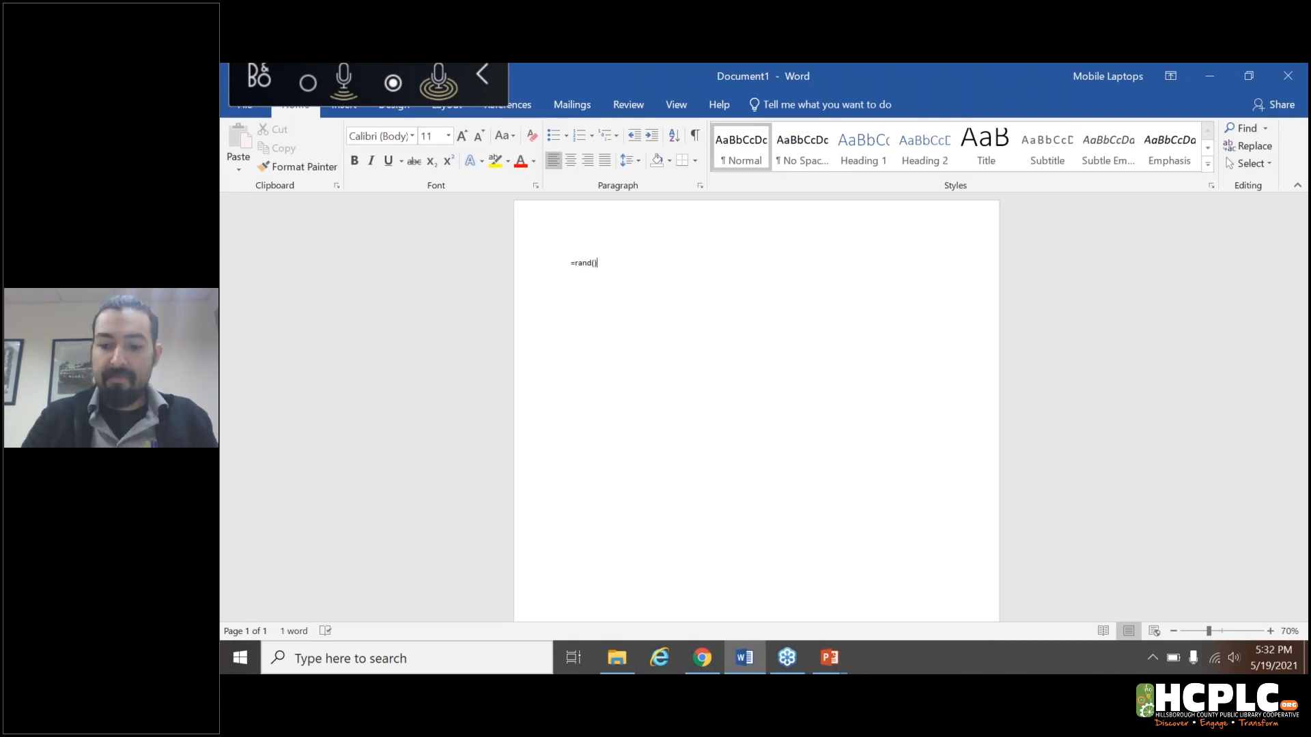
type("()")
key("Return")
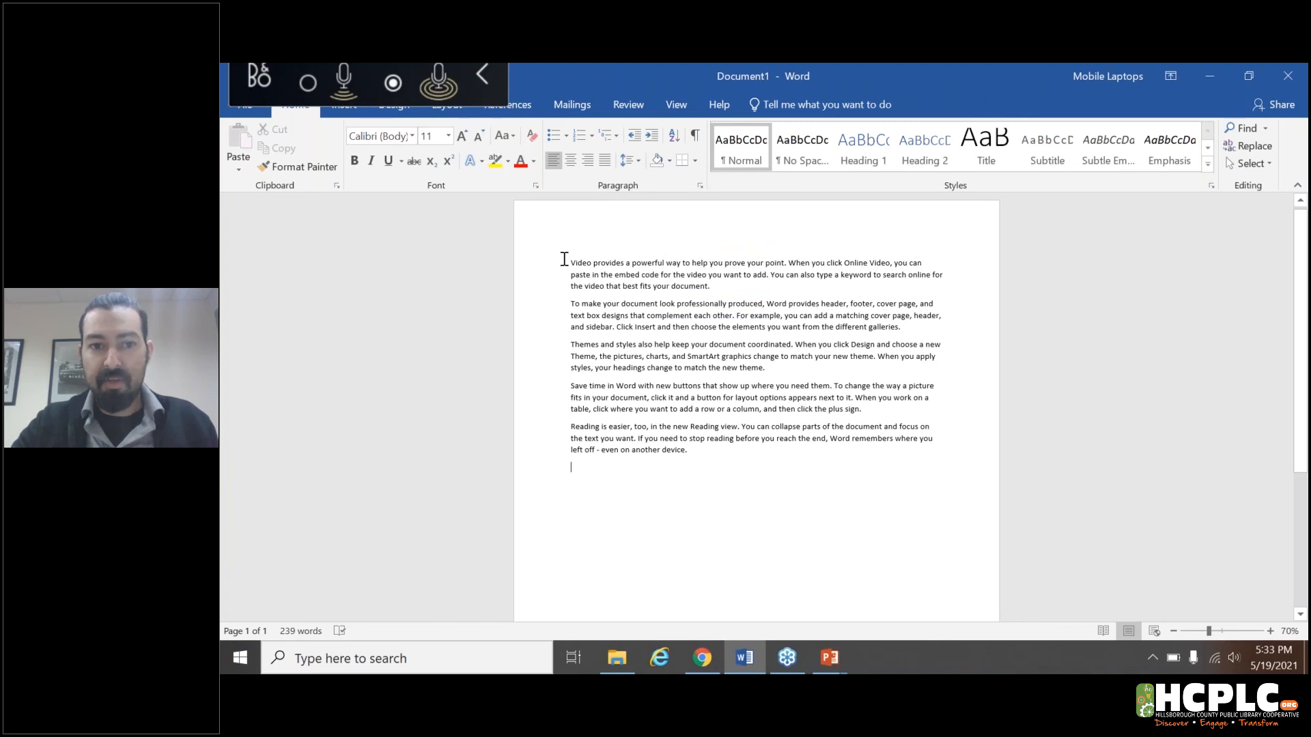
Set the spacing after all five sample paragraphs to 18 pt in the paragraph settings.
left_click_drag(571, 260, 714, 454)
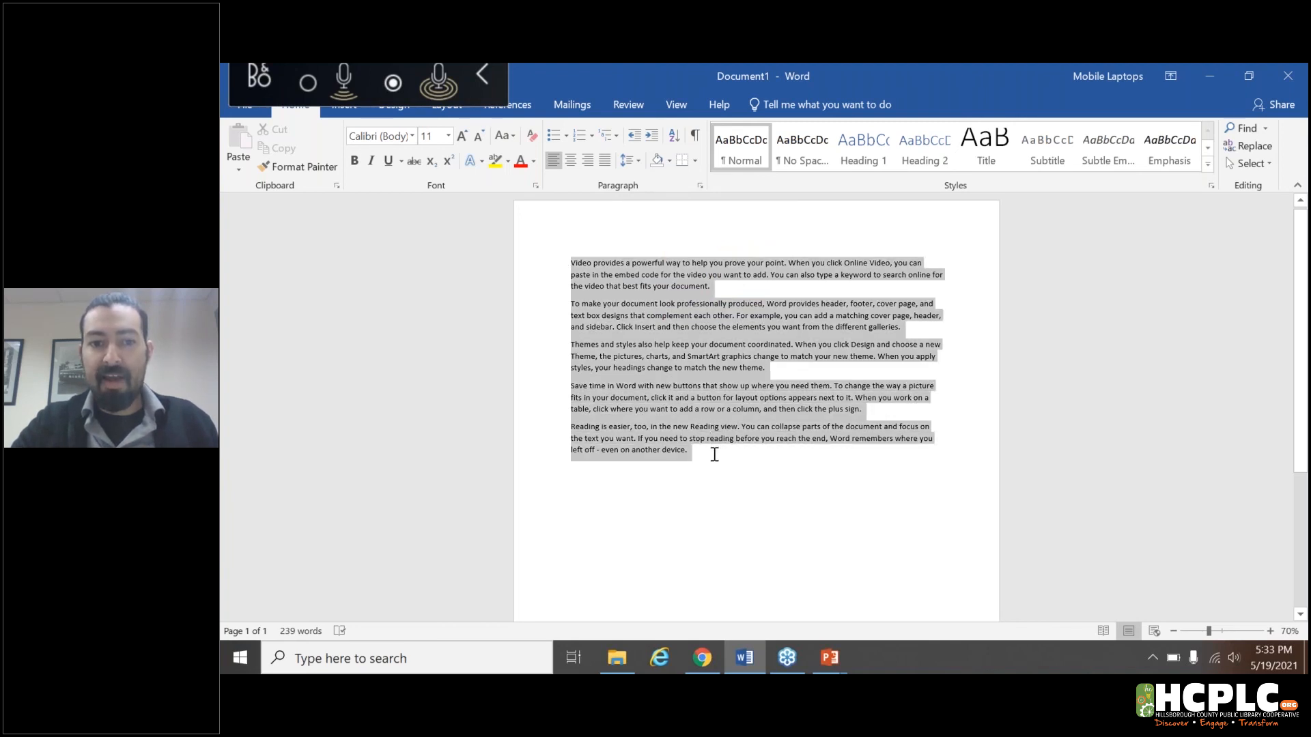
left_click(639, 161)
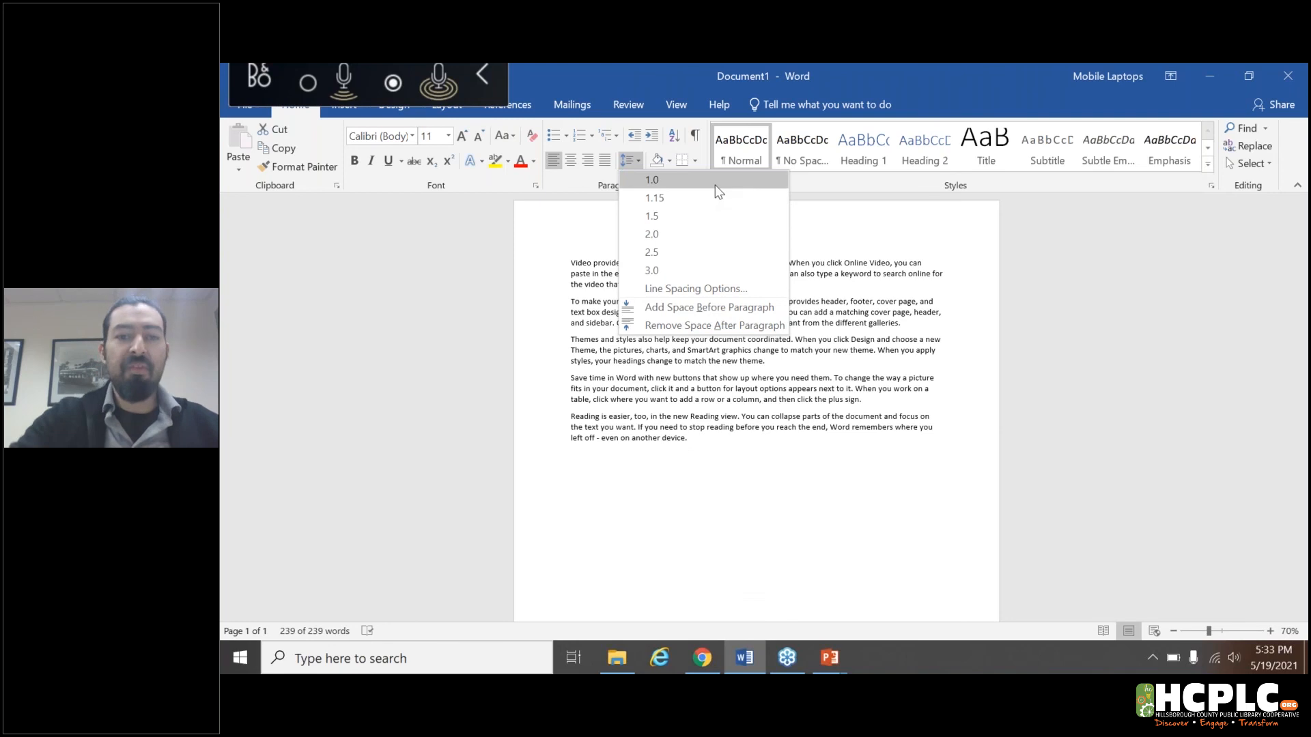
left_click(509, 320)
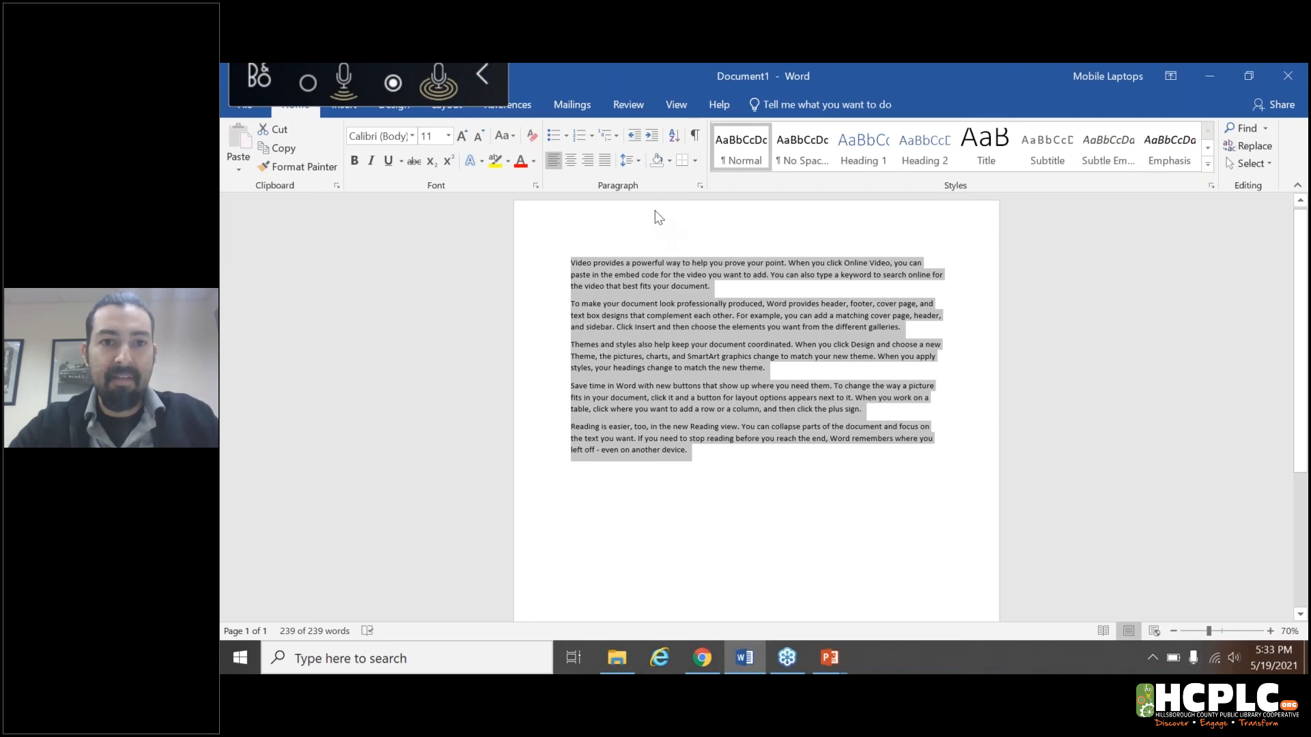
left_click(640, 162)
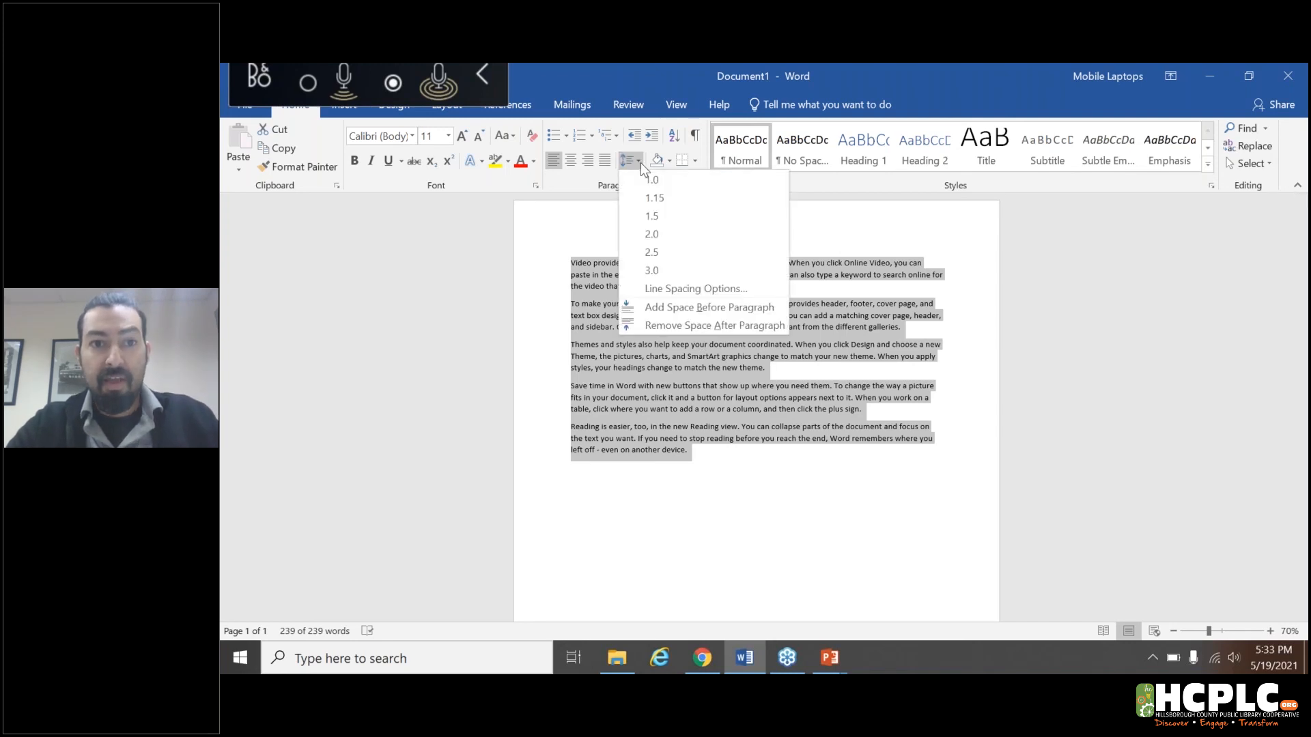
left_click(730, 290)
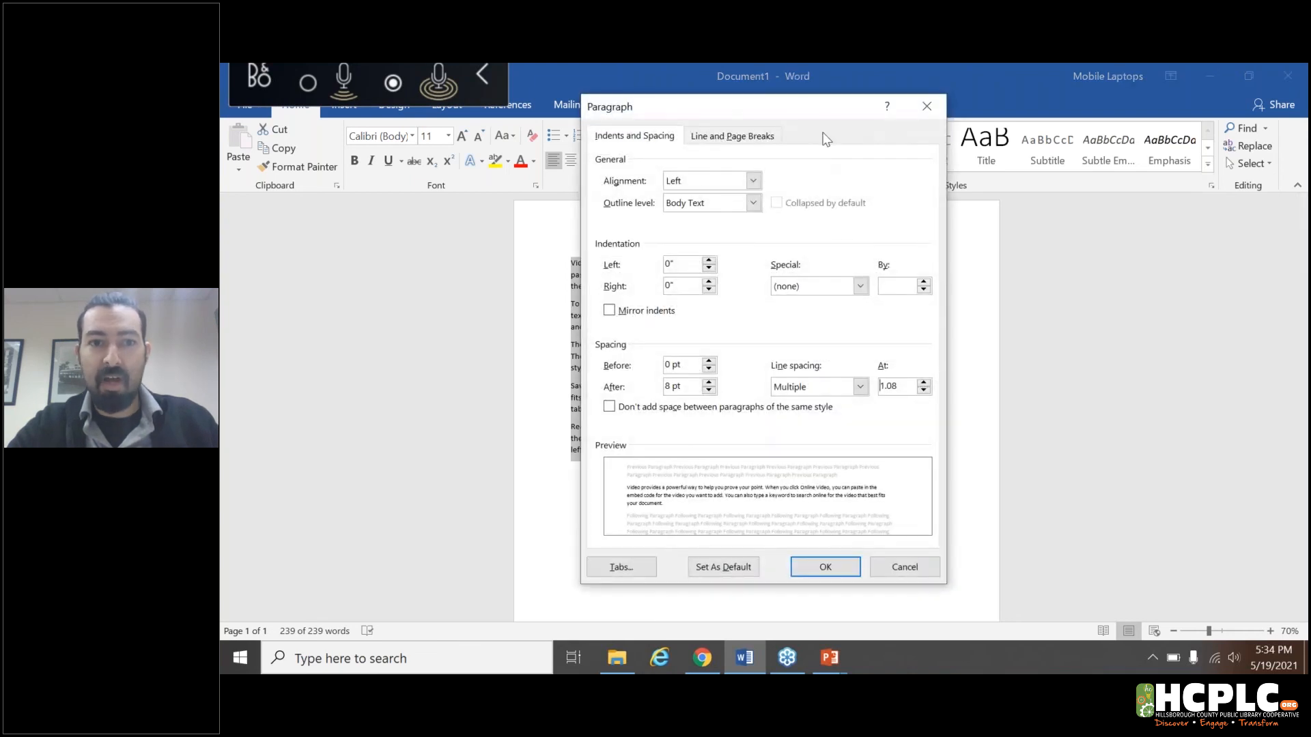
left_click_drag(802, 108, 863, 106)
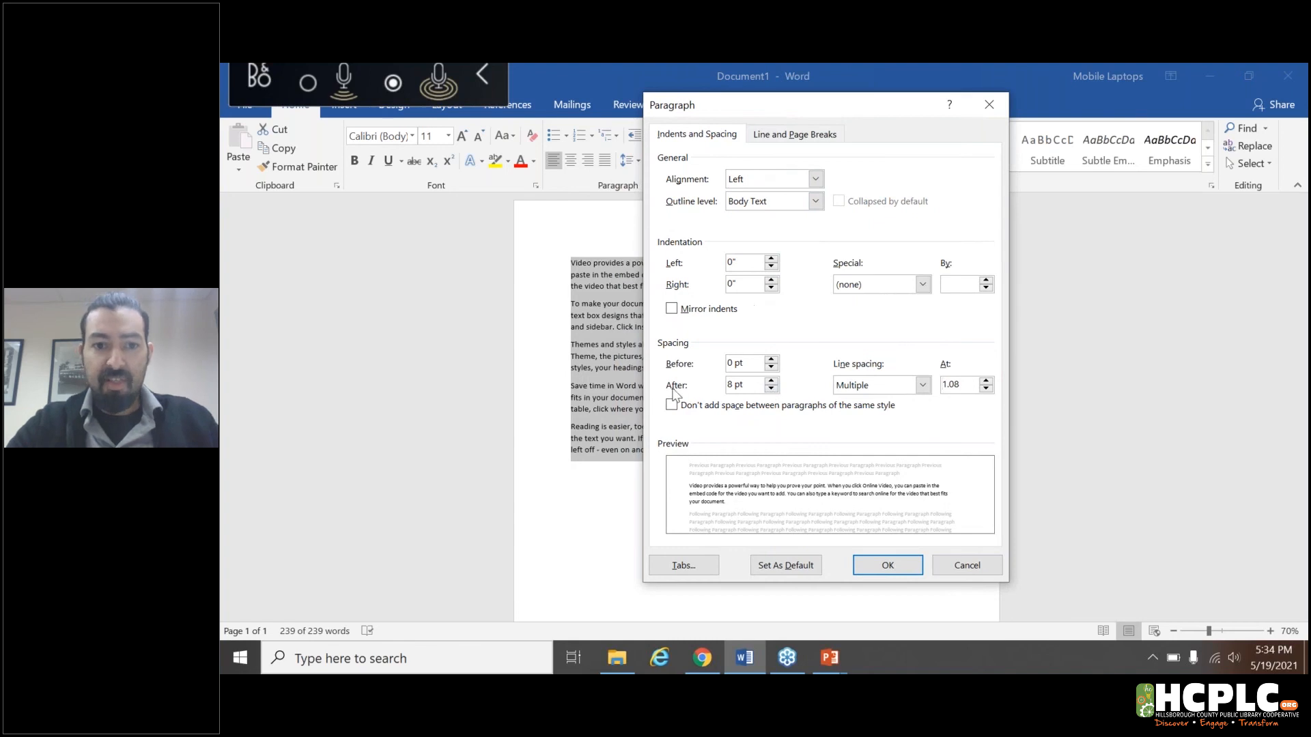
left_click_drag(846, 118, 1150, 122)
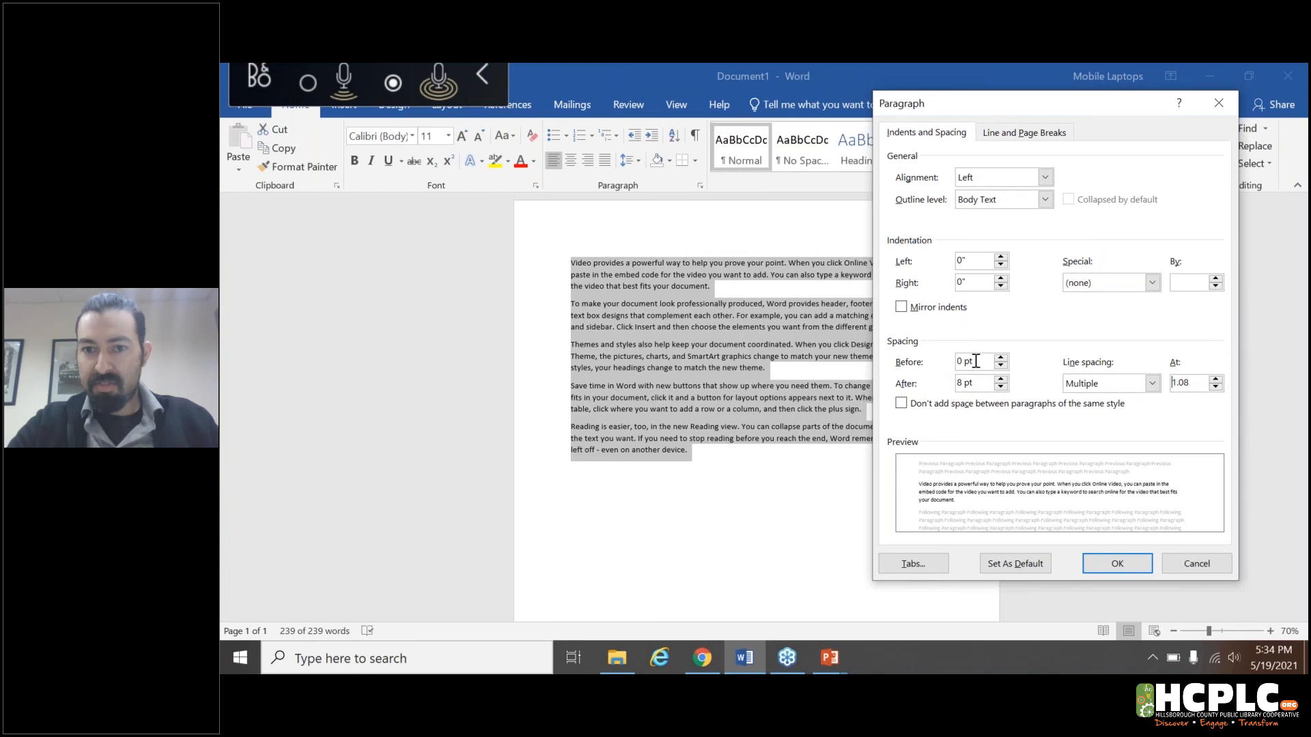
left_click(1000, 379)
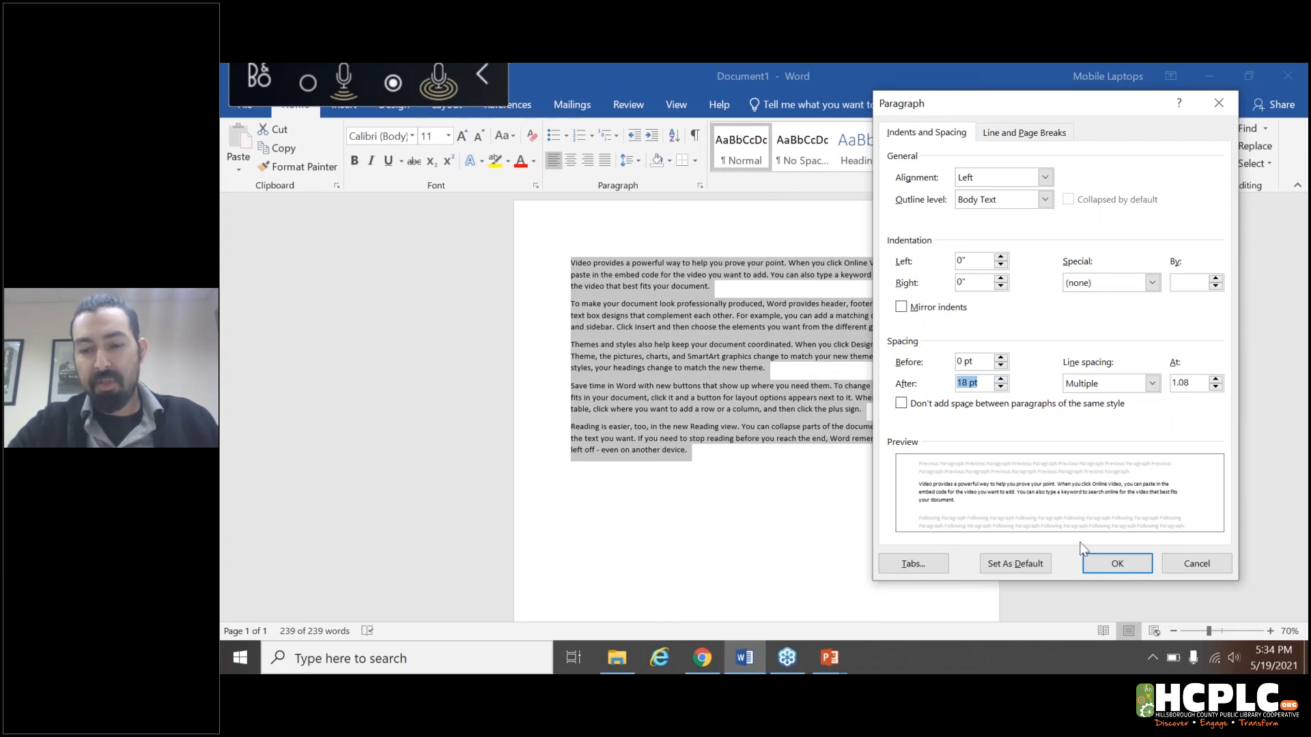
left_click(1117, 565)
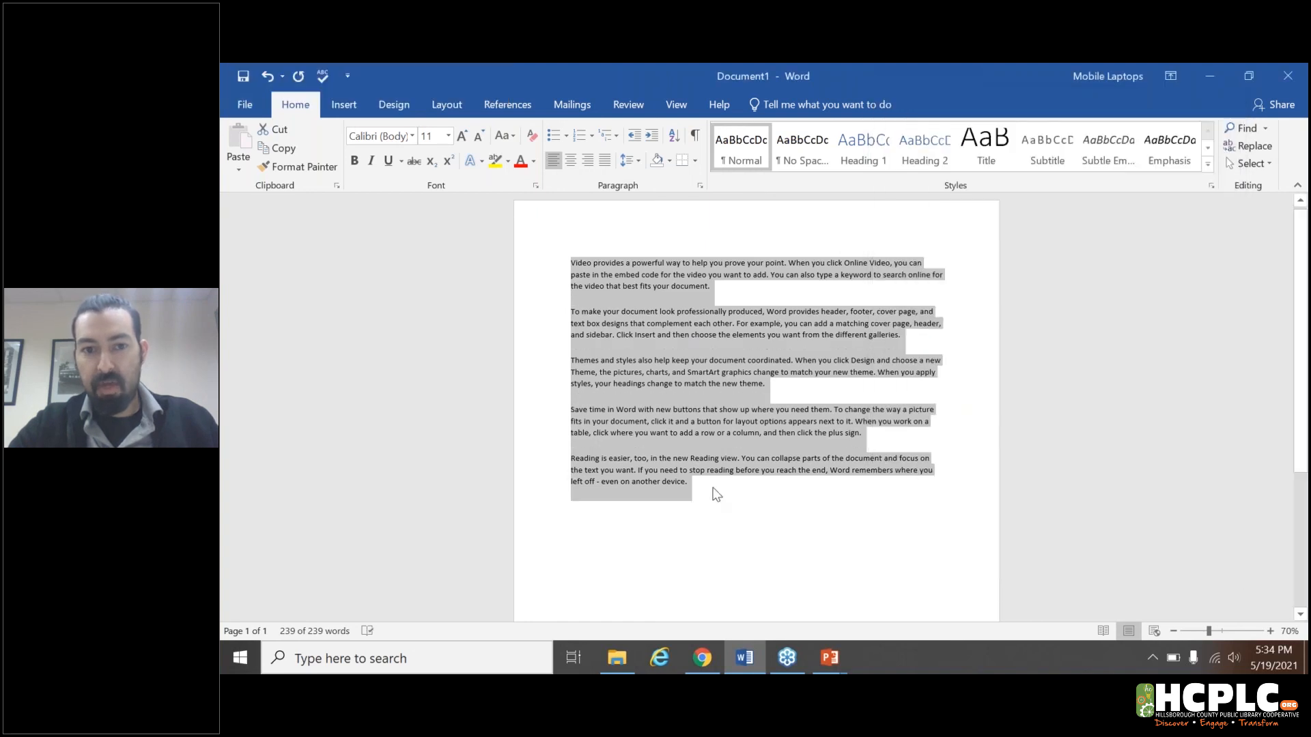
left_click(752, 492)
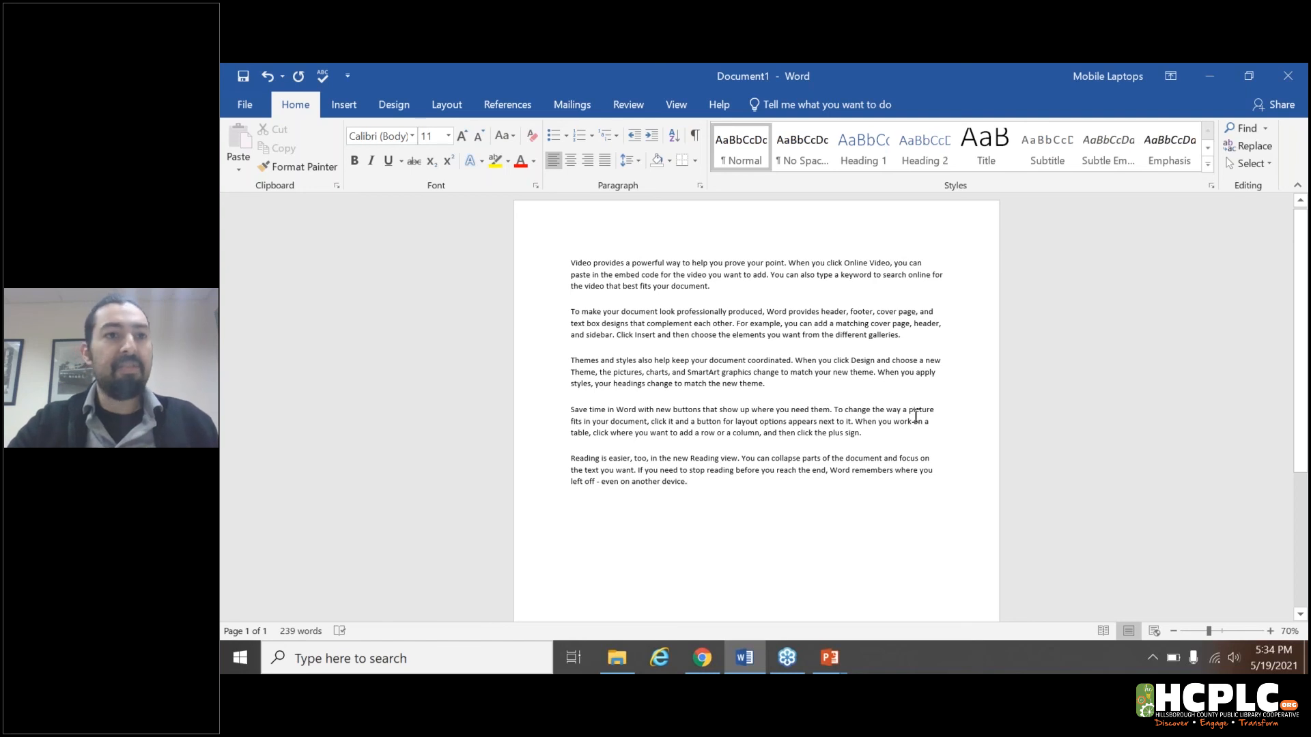
Insert page breaks before the "Save time in Word" and "Reading is easier" paragraphs and review the resulting pages.
left_click(339, 109)
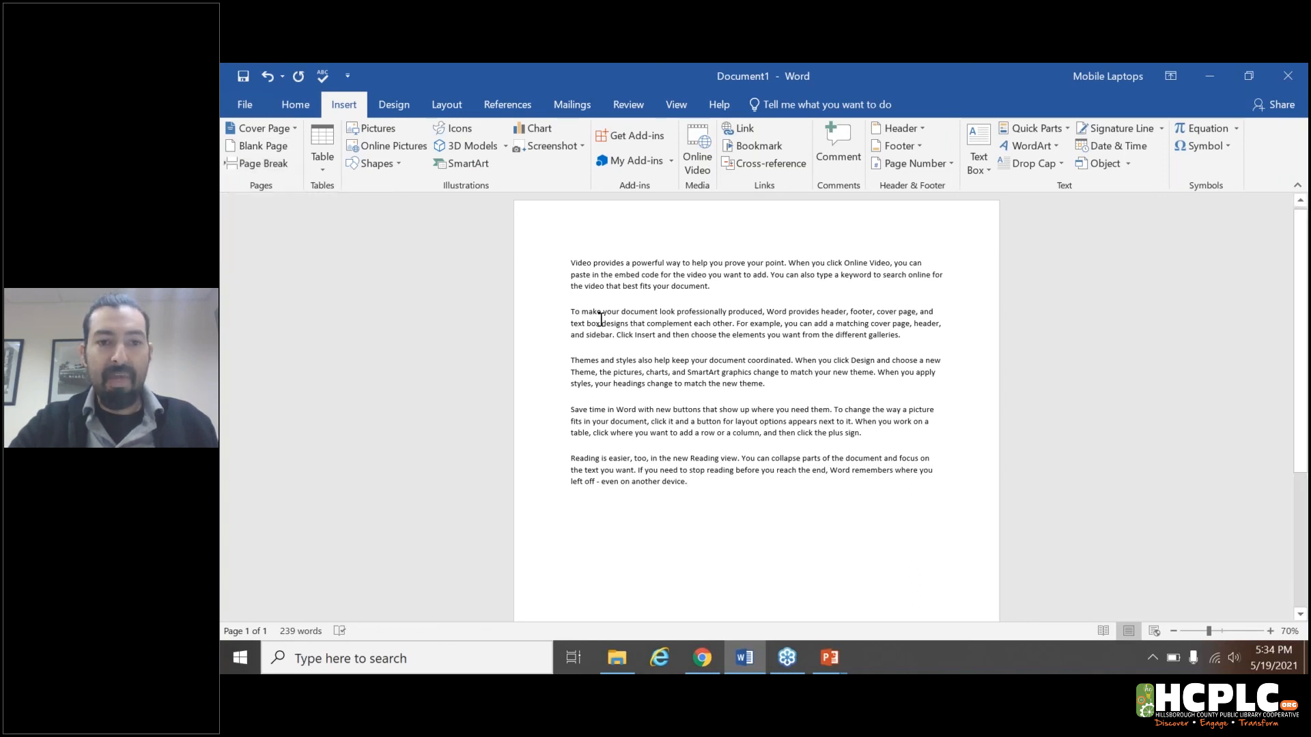
left_click(572, 410)
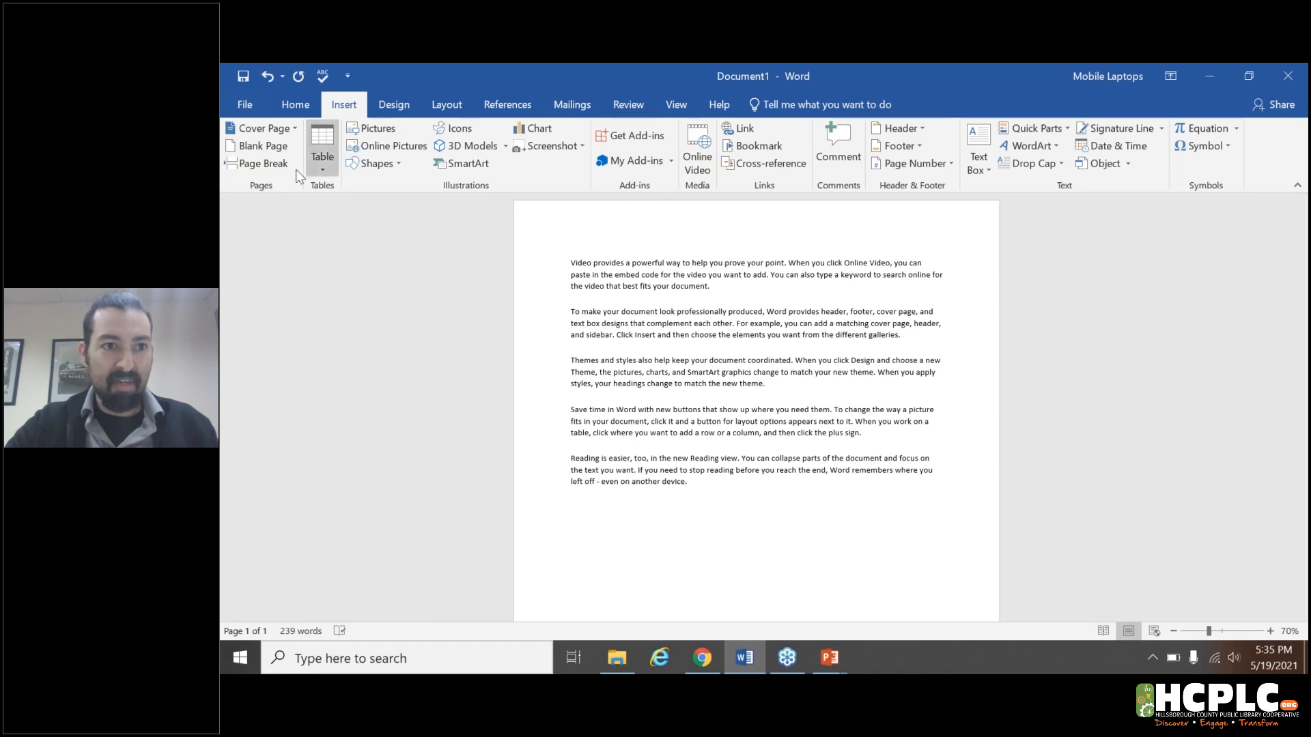
left_click(276, 169)
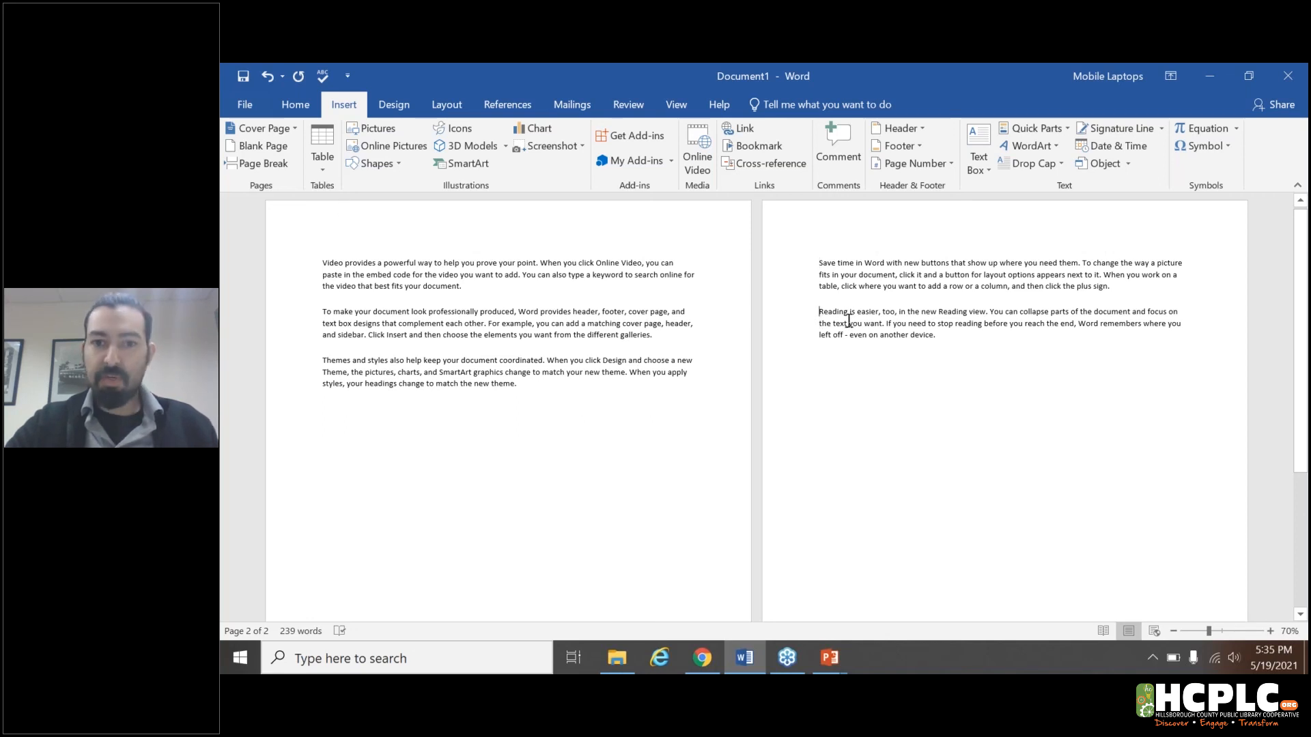
left_click(263, 163)
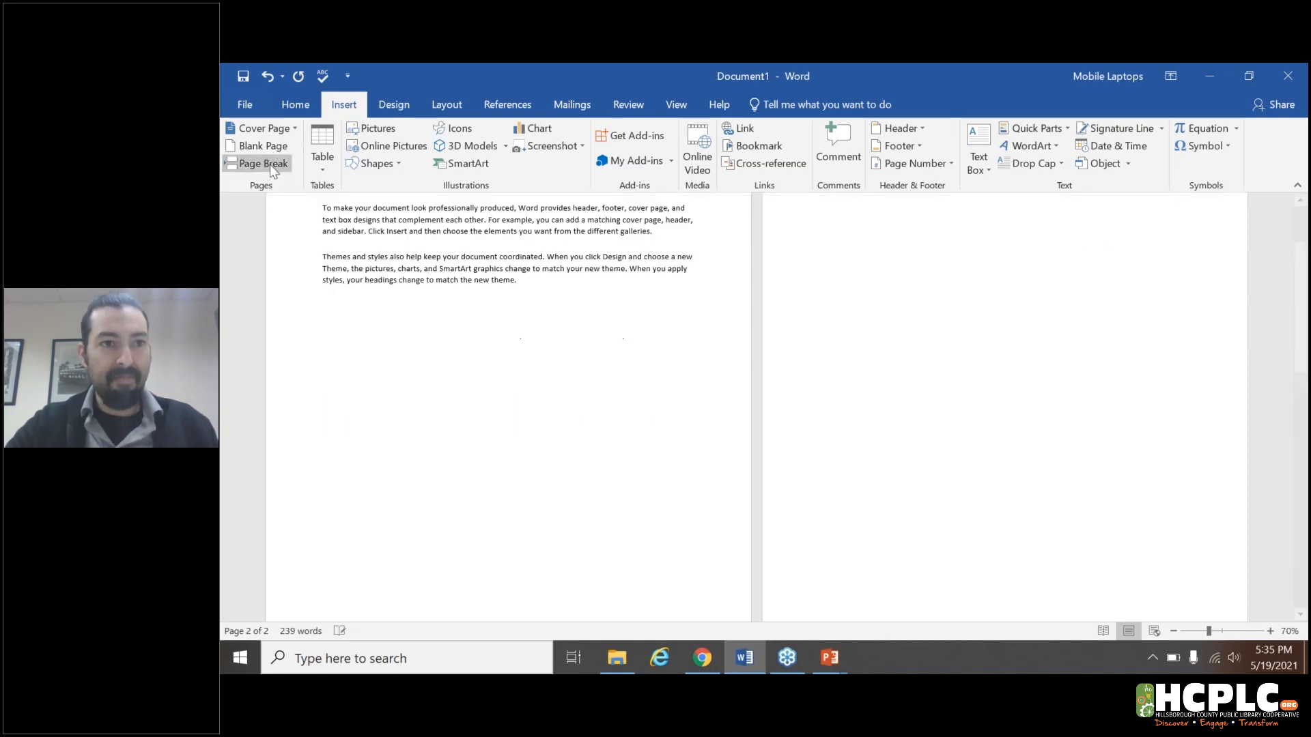
scroll(667, 401, "up", 8)
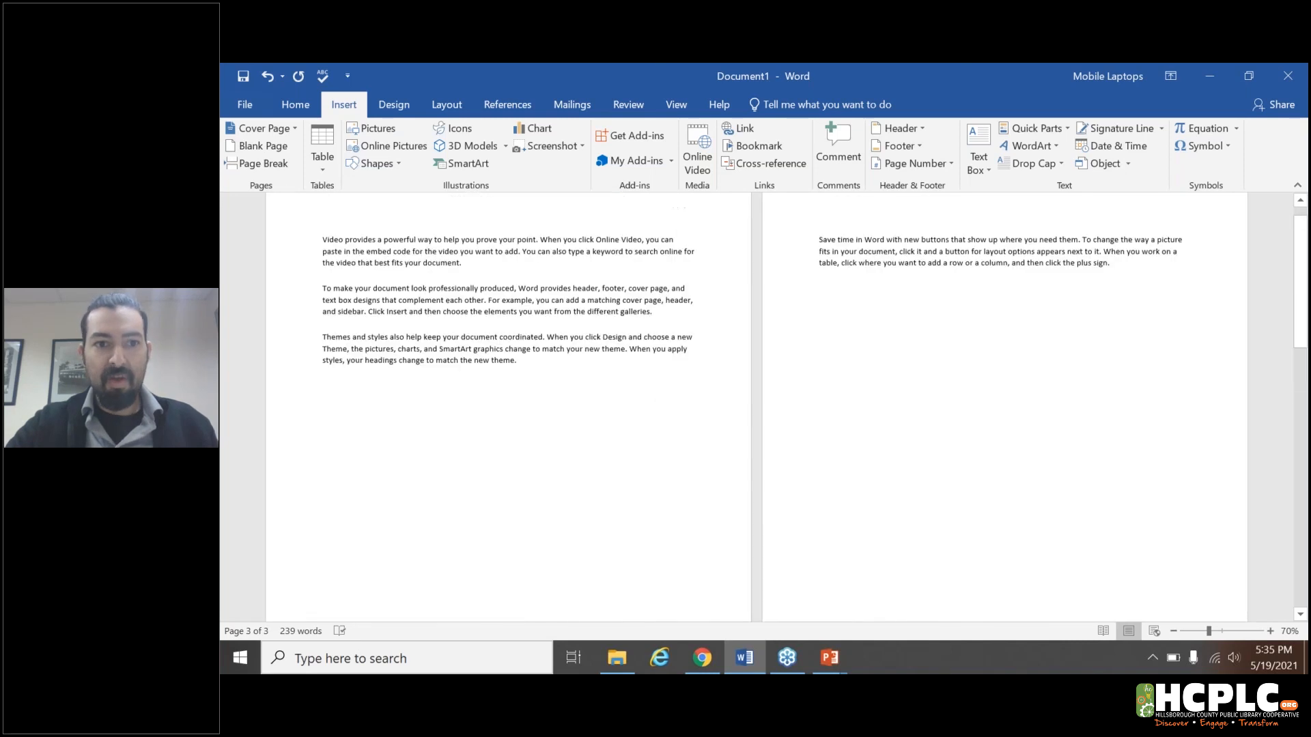
scroll(915, 363, "down", 5)
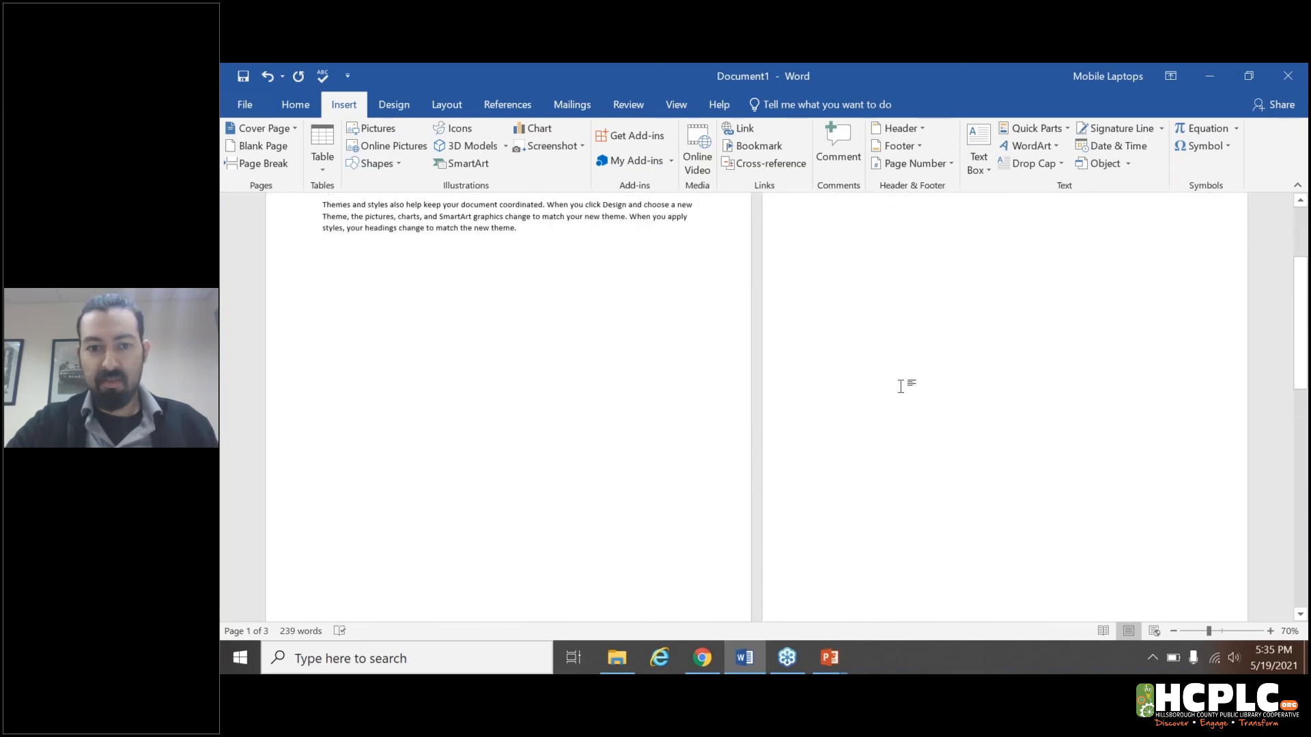
scroll(890, 401, "down", 4)
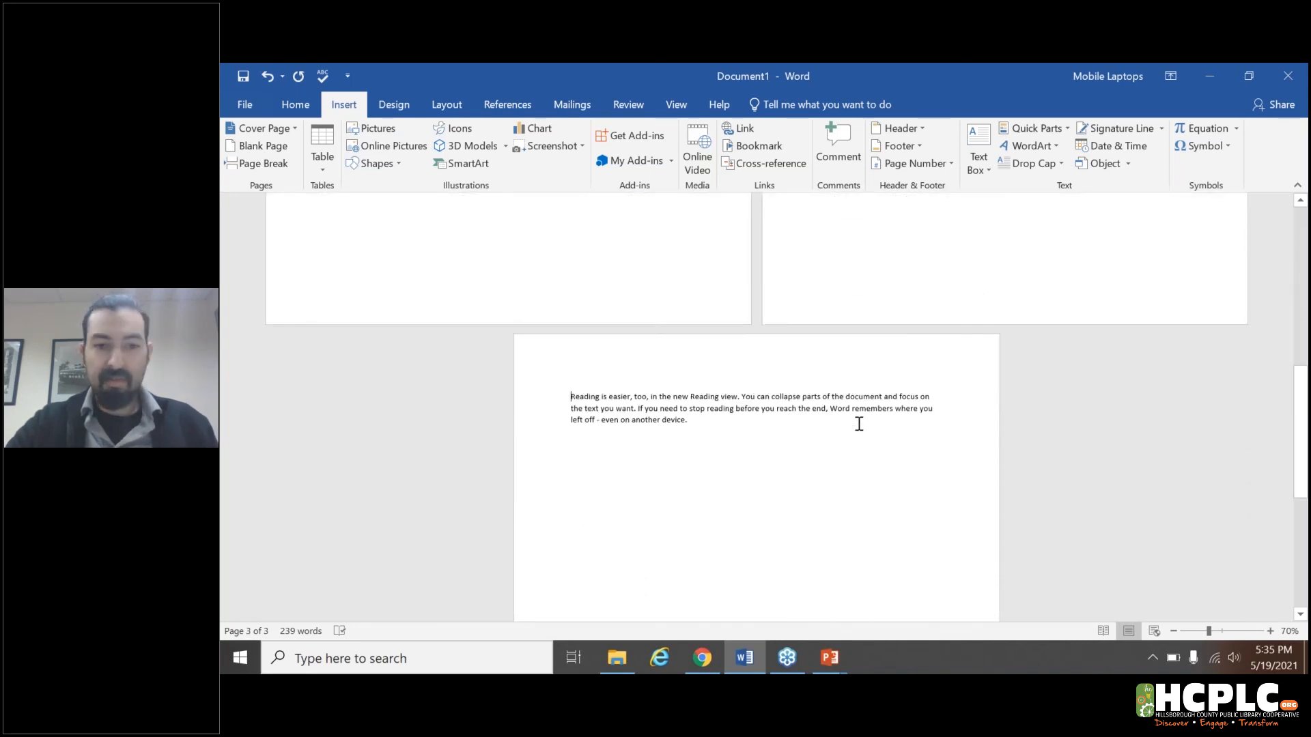
scroll(859, 424, "up", 8)
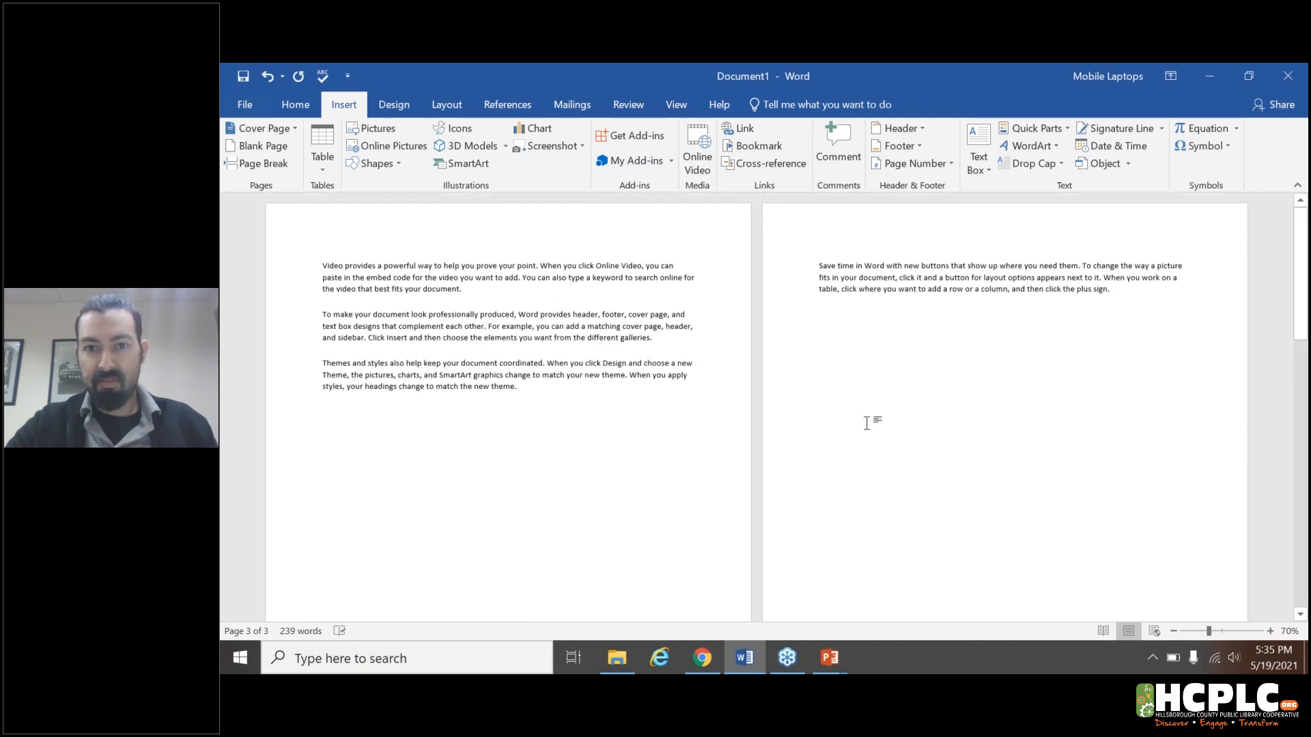
Undo both page breaks.
key("ctrl+z")
key("ctrl+z")
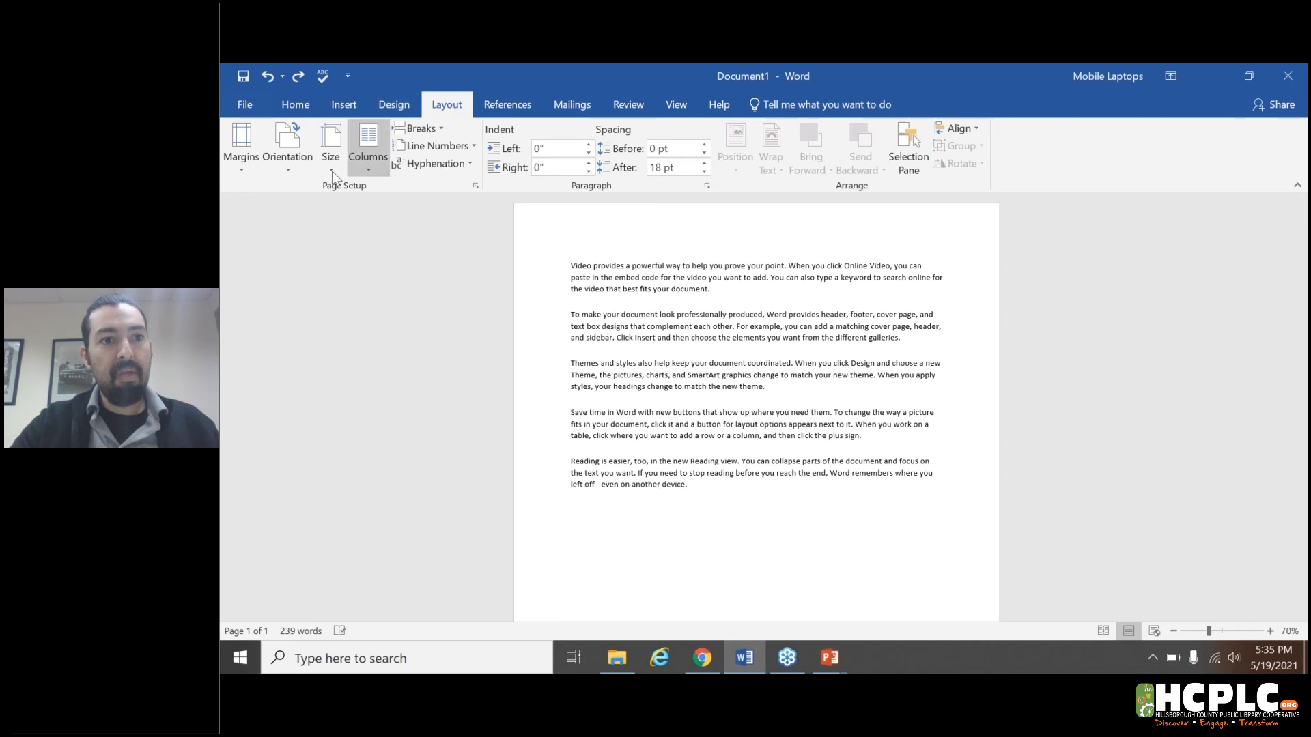
Insert a column break before the "Themes and styles" paragraph.
left_click(441, 129)
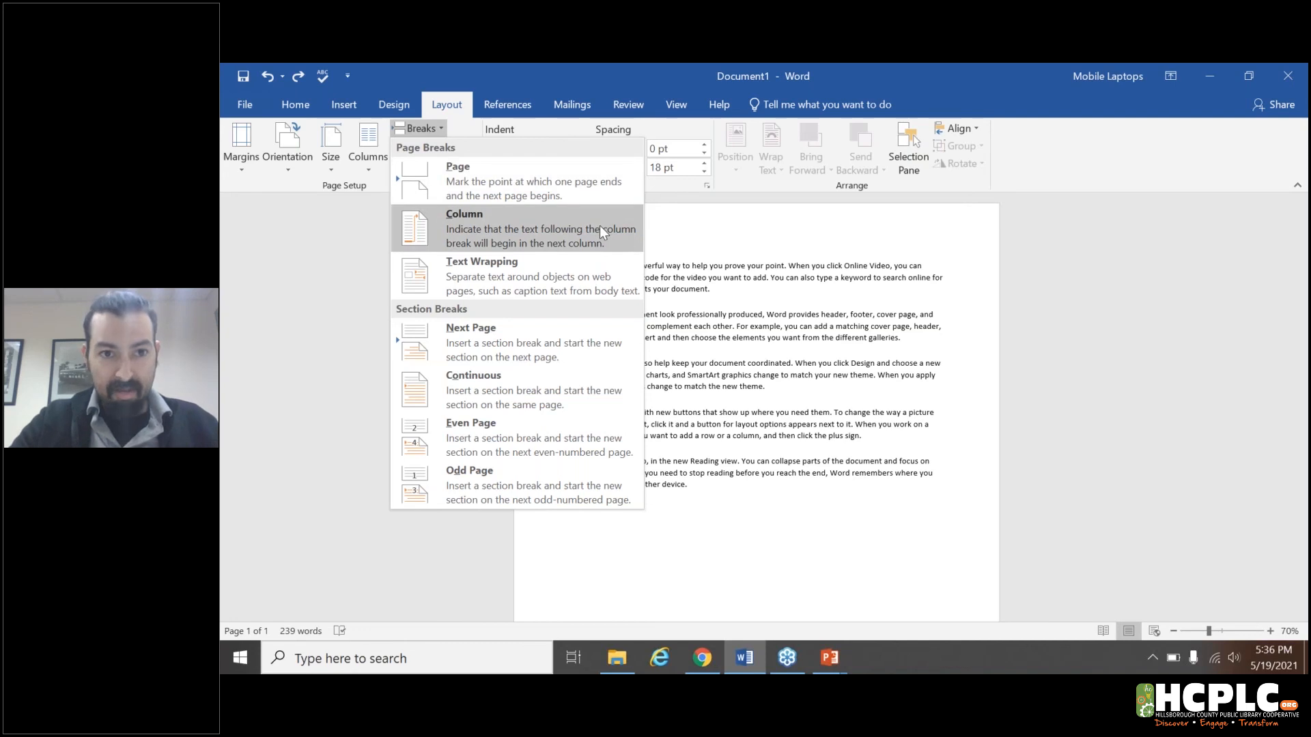
left_click(596, 247)
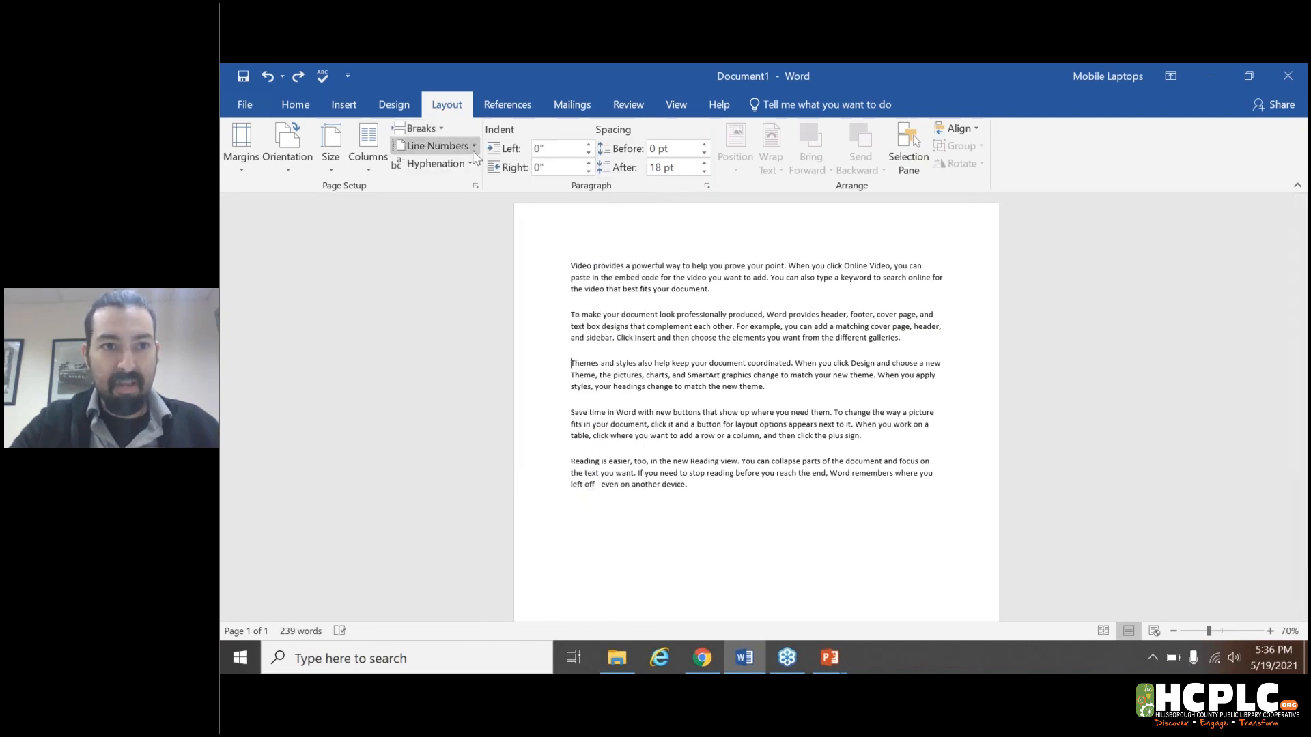
left_click(448, 129)
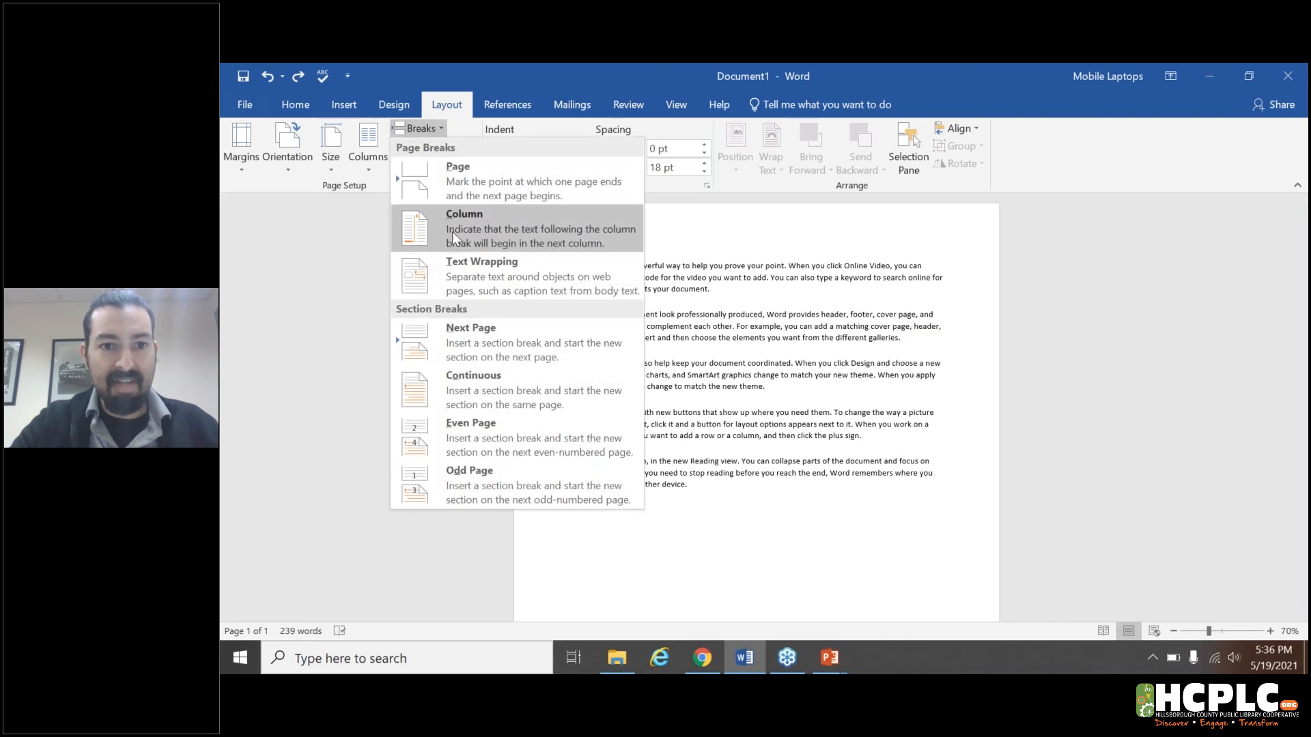
left_click(452, 232)
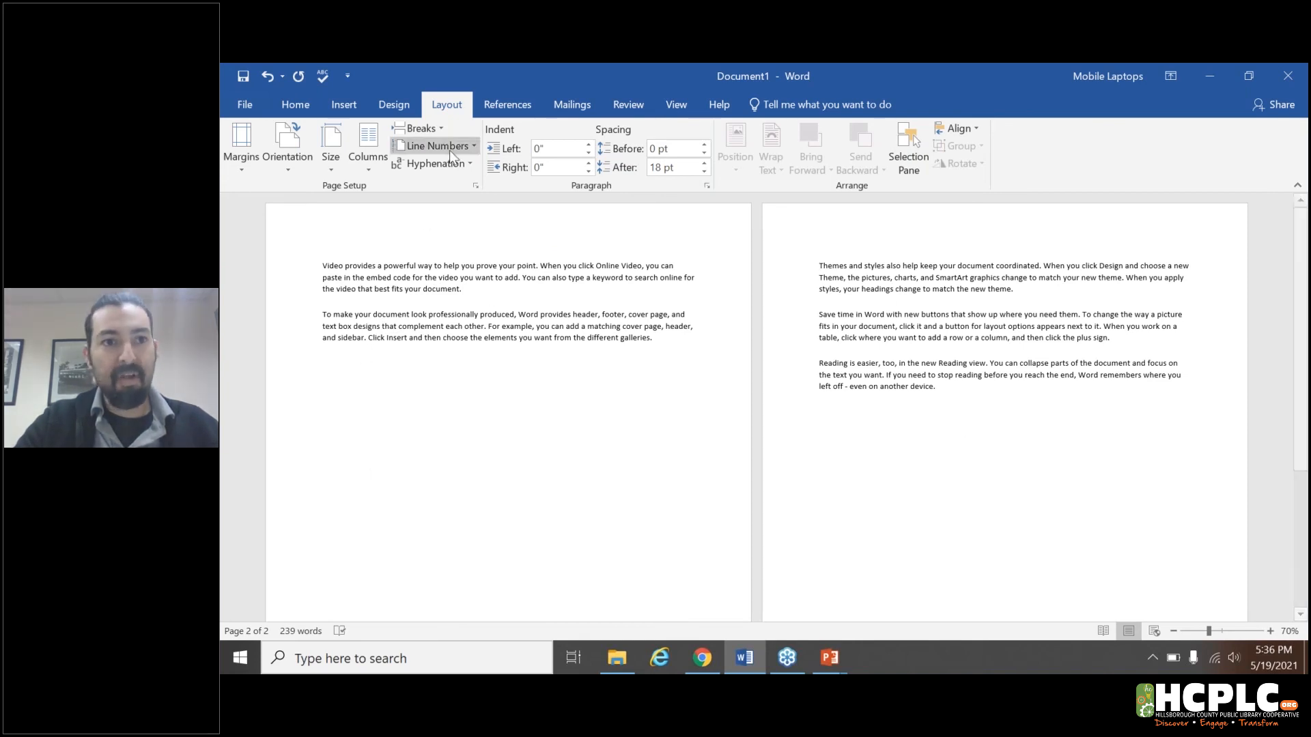
Undo the column break before the "Themes and styles" paragraph.
left_click(441, 128)
left_click(597, 65)
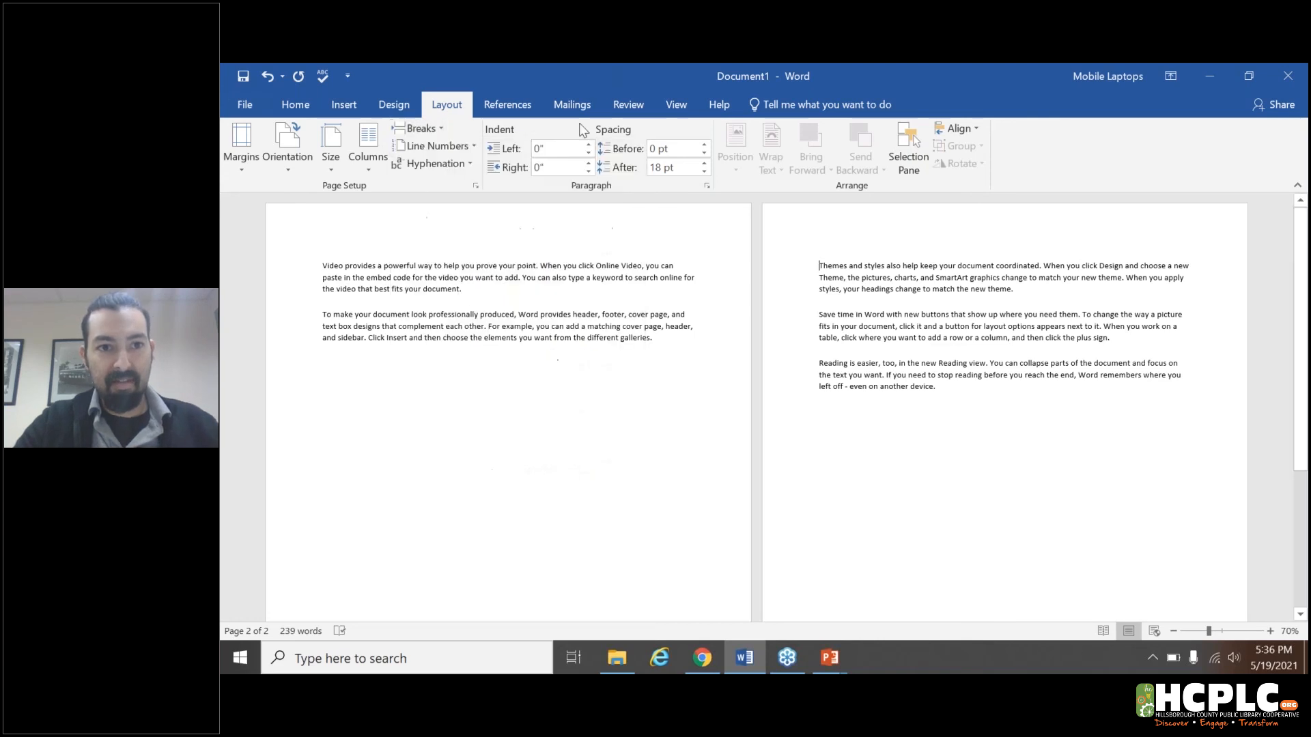
key("ctrl+z")
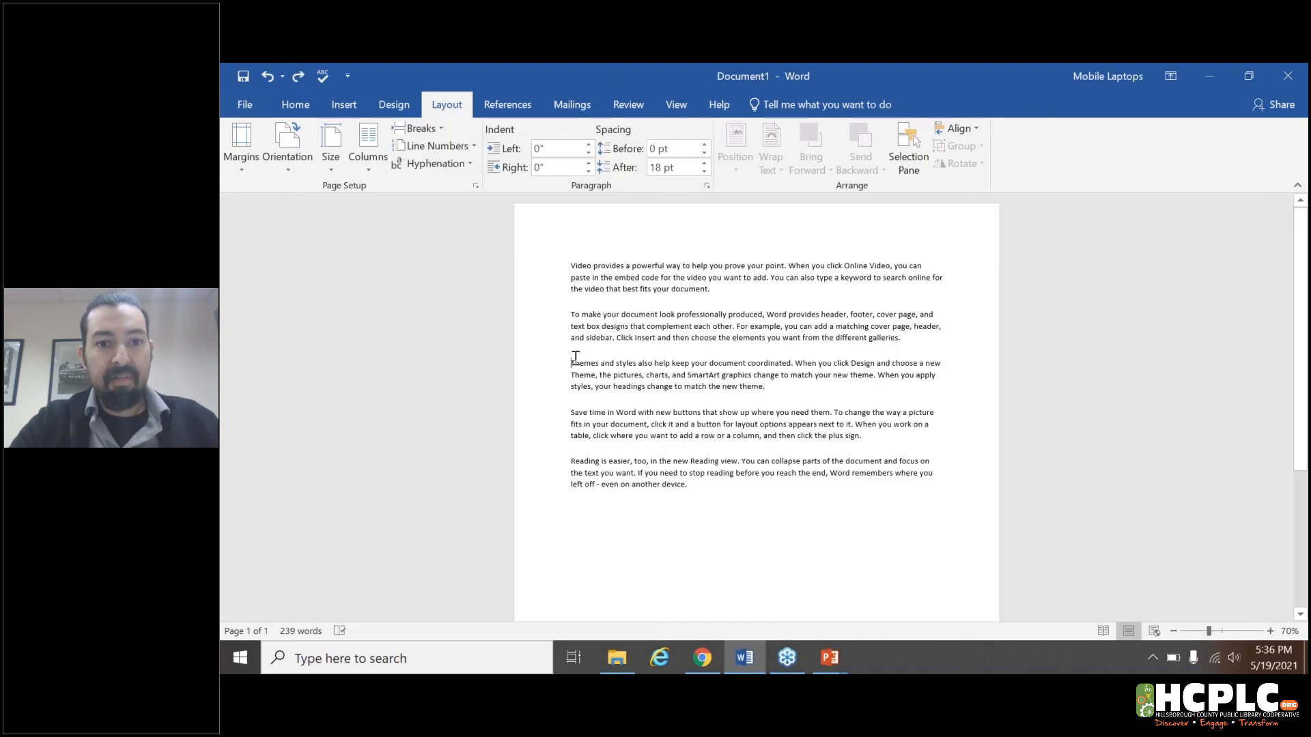
left_click(445, 131)
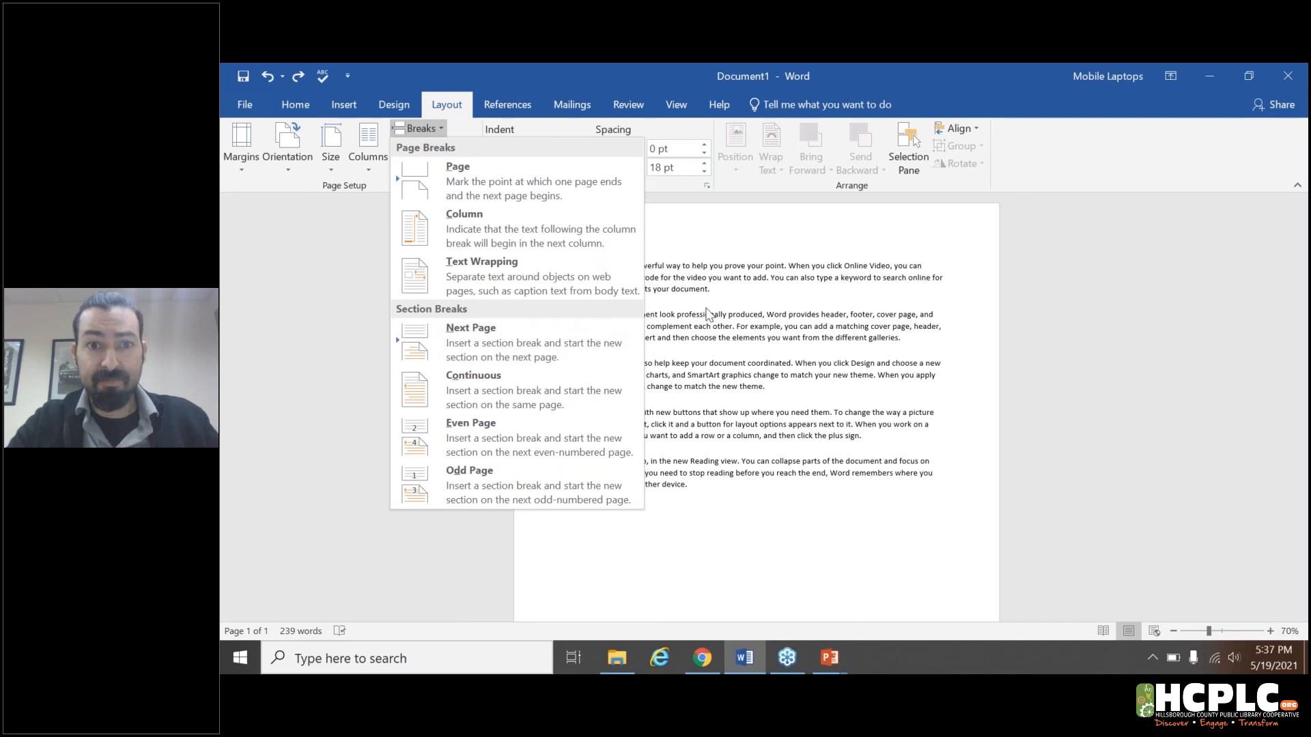
left_click(697, 316)
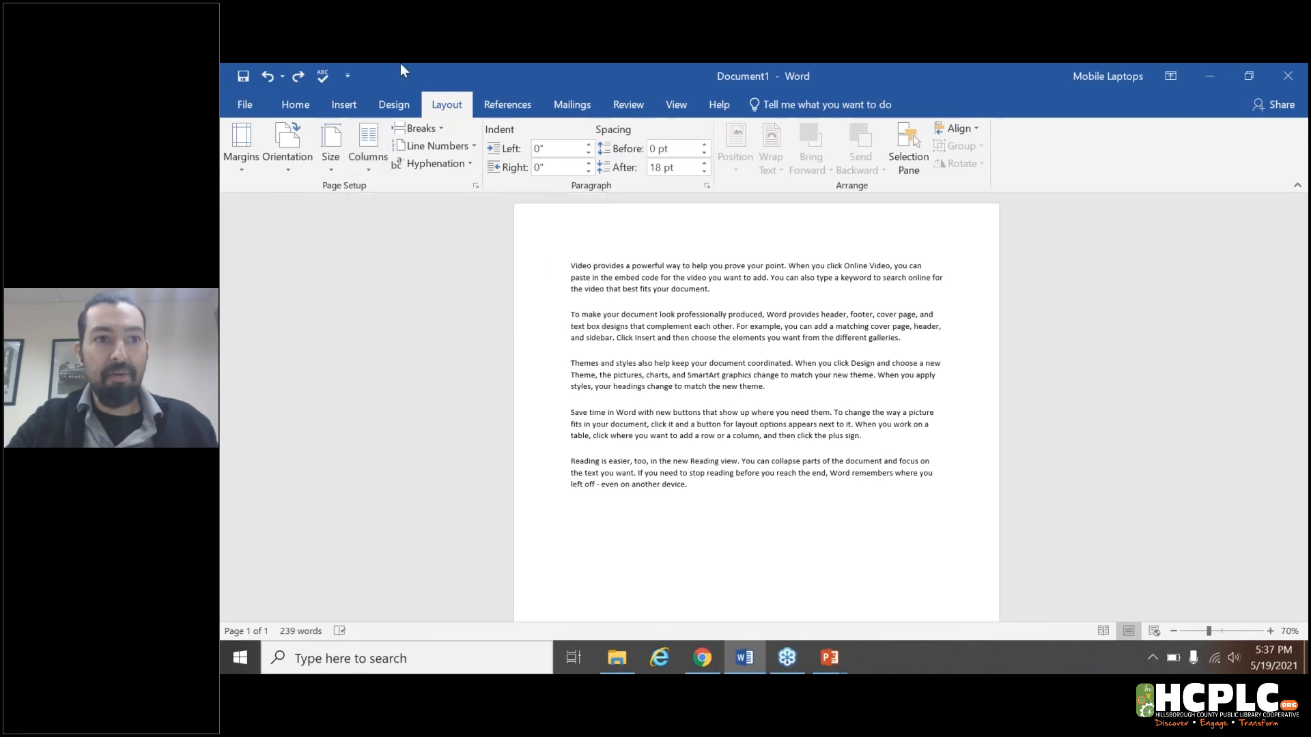
Lay out the document text in two columns and check how the paragraphs flow down the page.
left_click(366, 179)
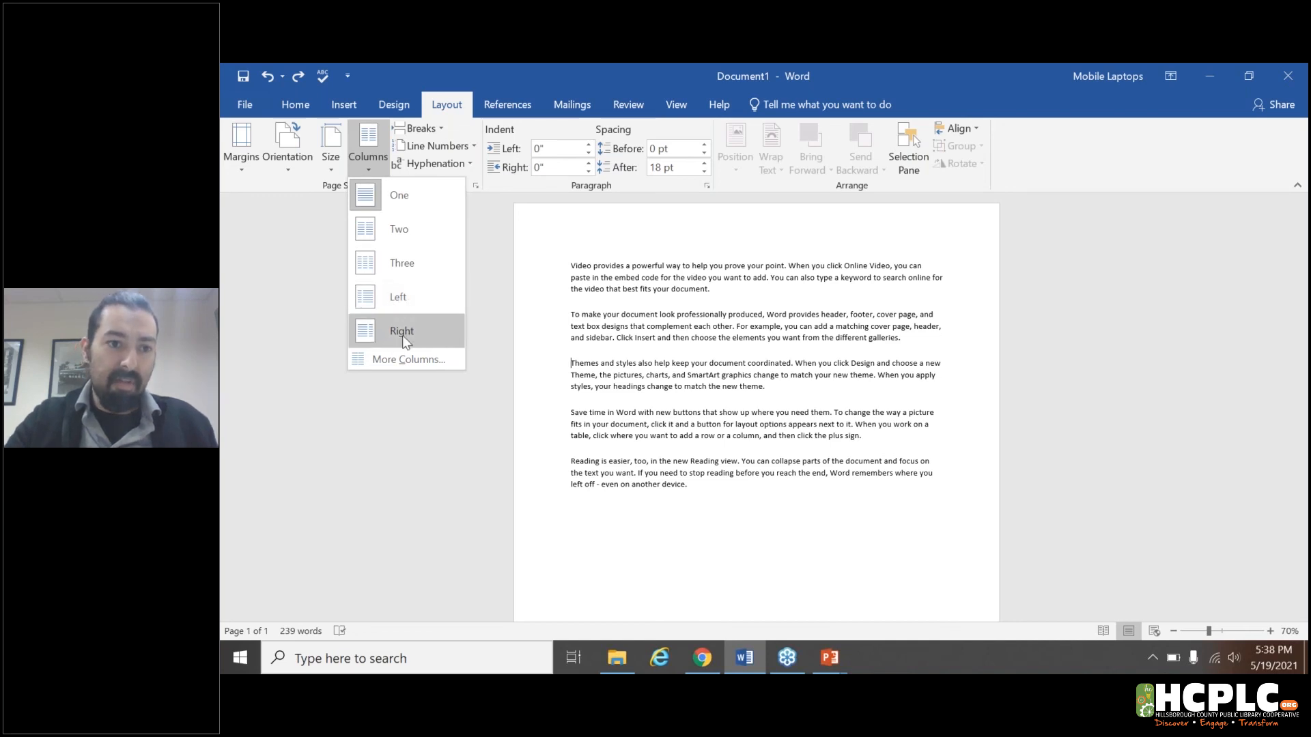
left_click(411, 228)
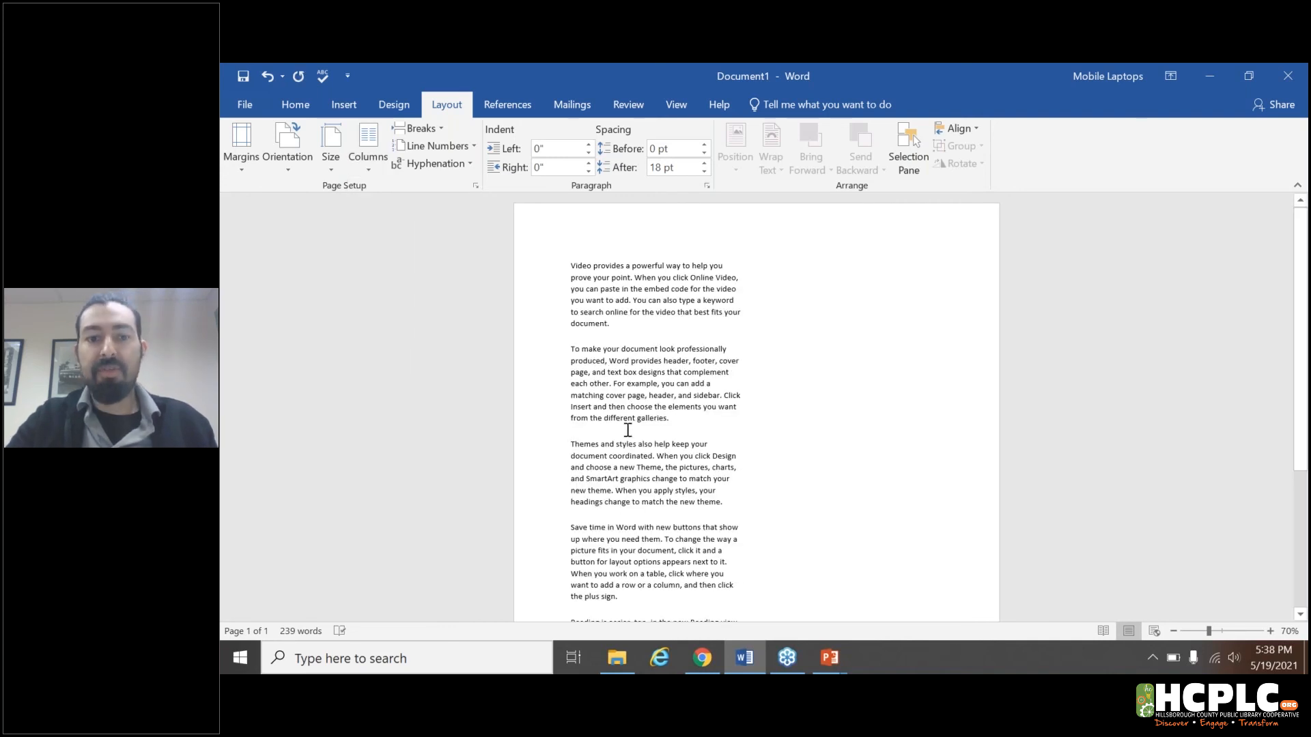
scroll(627, 430, "down", 6)
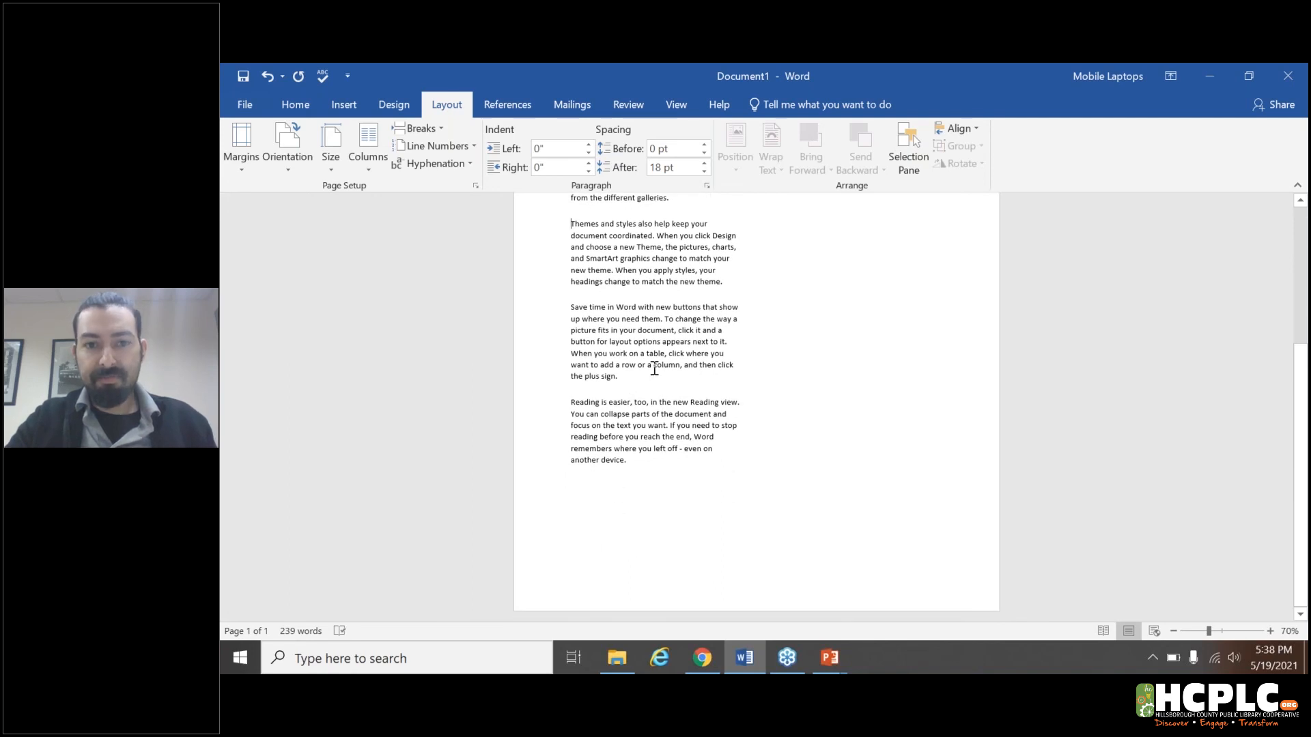
scroll(654, 368, "up", 6)
scroll(654, 355, "down", 4)
scroll(645, 396, "down", 2)
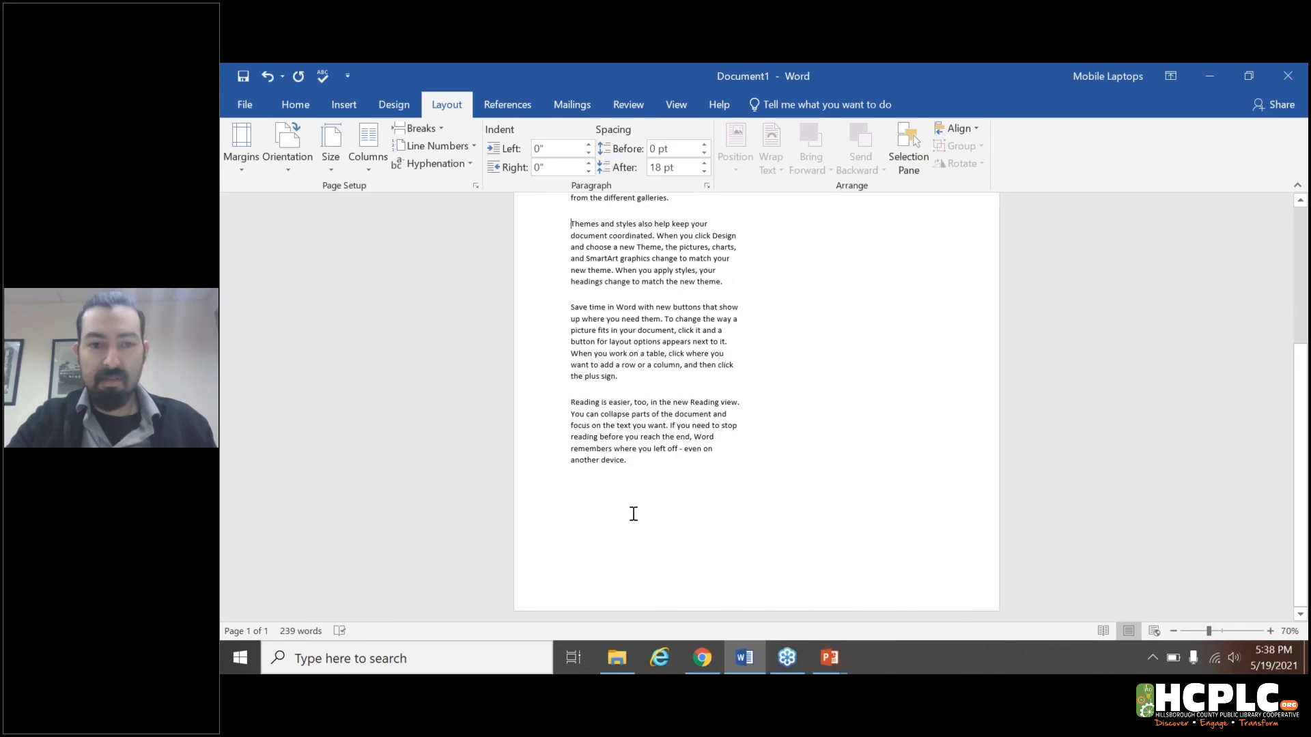
scroll(872, 248, "up", 8)
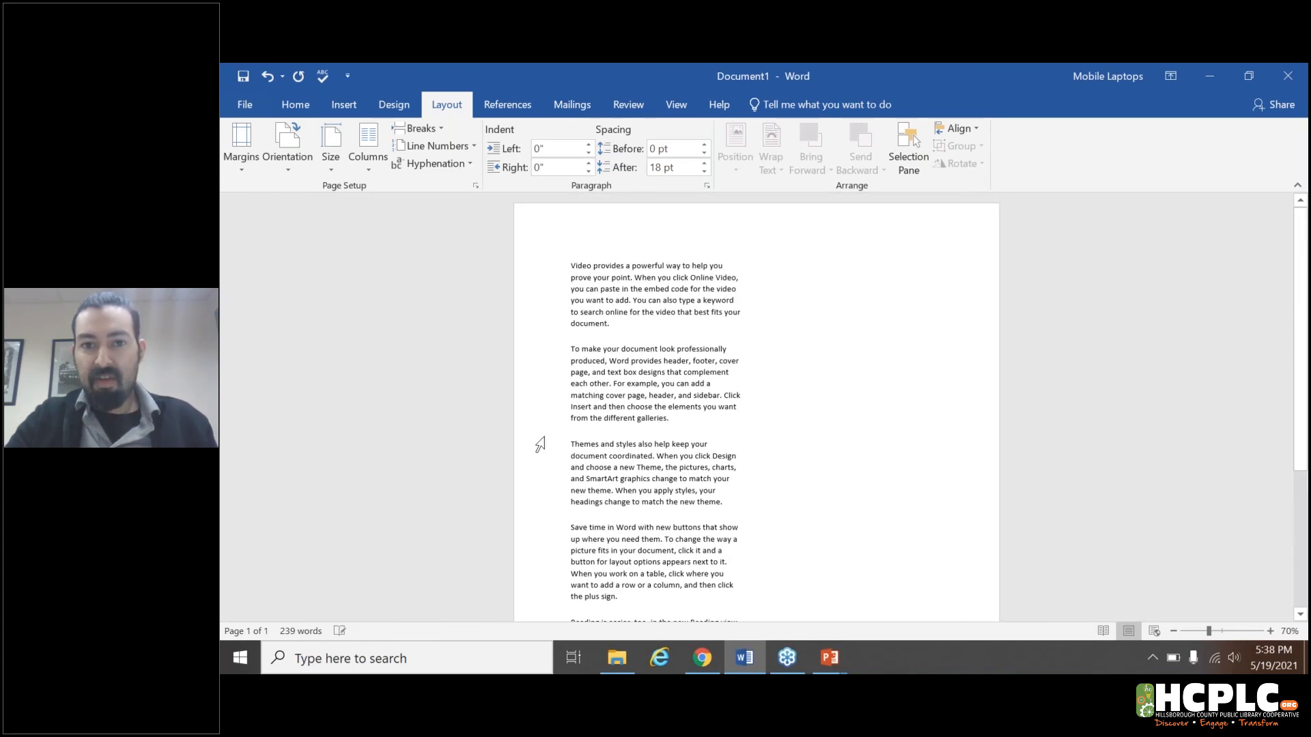
Generate more sample text with =rand() at the end of the document and check how it flows into the second column.
scroll(599, 448, "down", 5)
scroll(614, 518, "down", 4)
left_click(622, 523)
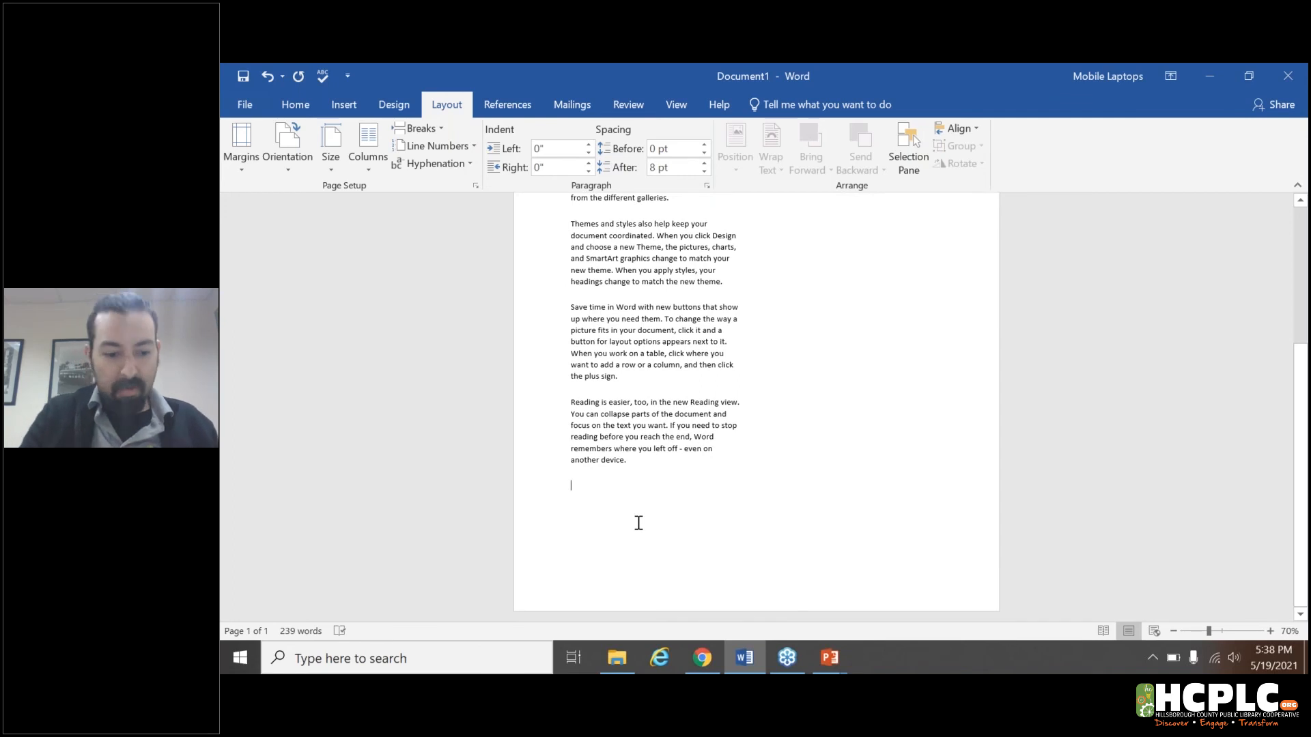
type("=ra")
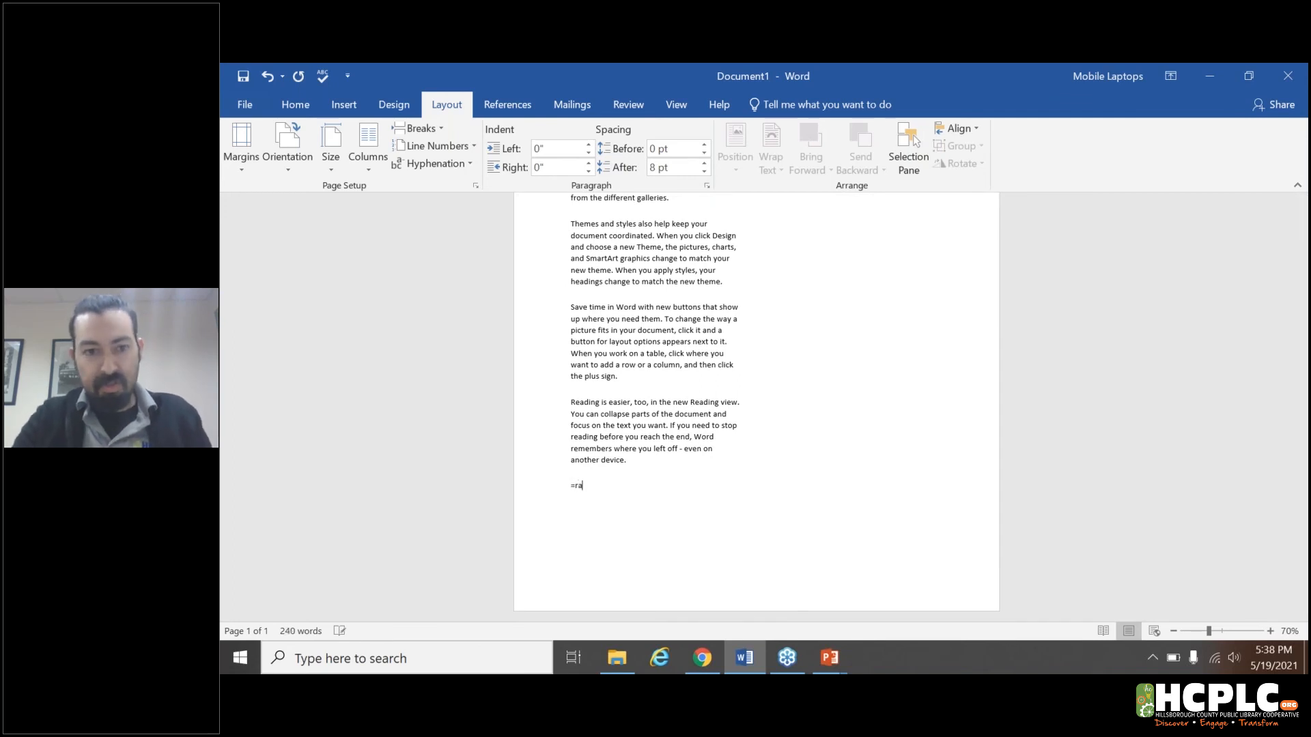
type("nd()")
key("Return")
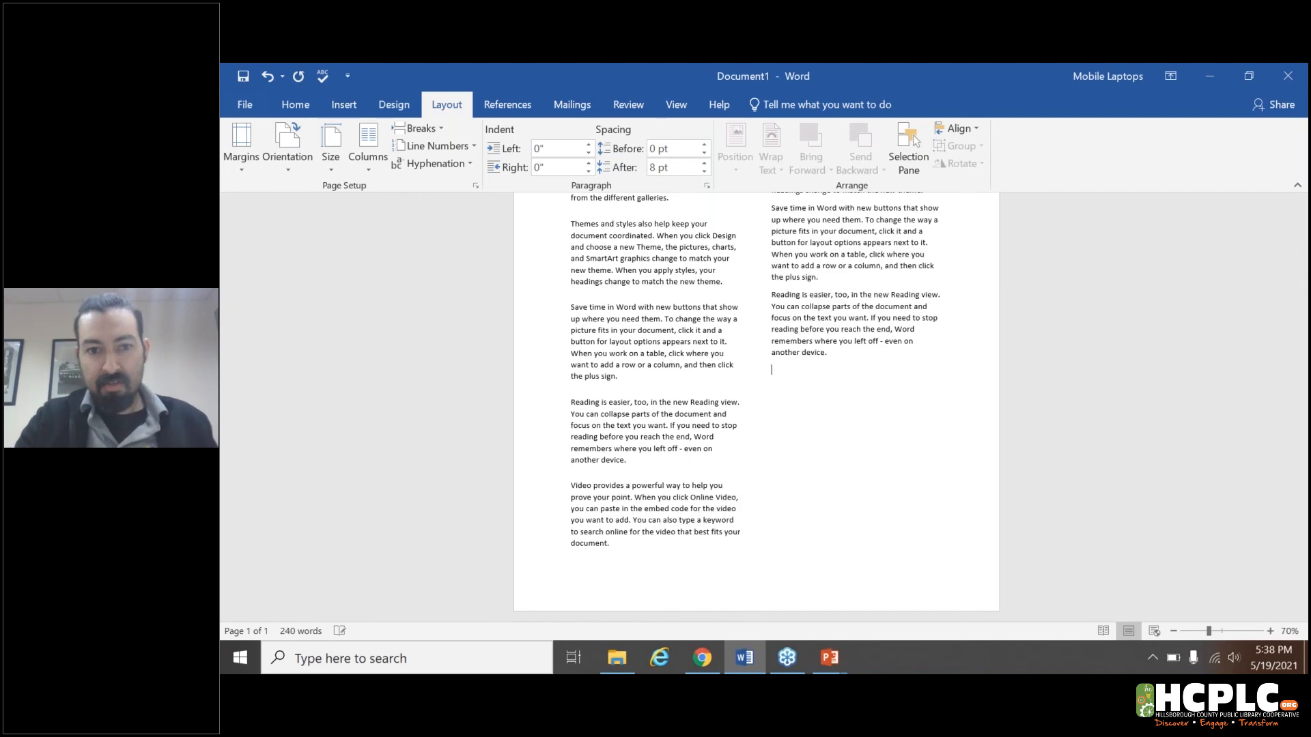
scroll(662, 483, "up", 2)
scroll(662, 483, "up", 3)
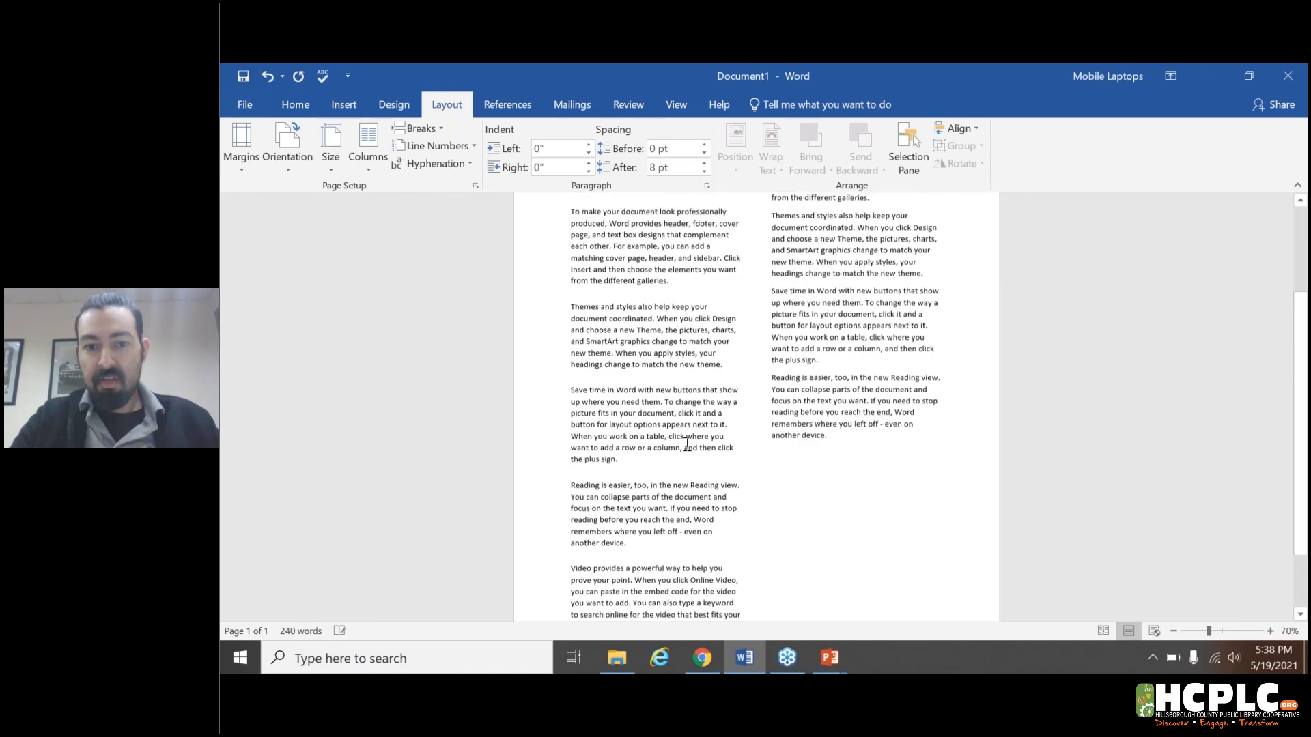
scroll(807, 424, "up", 2)
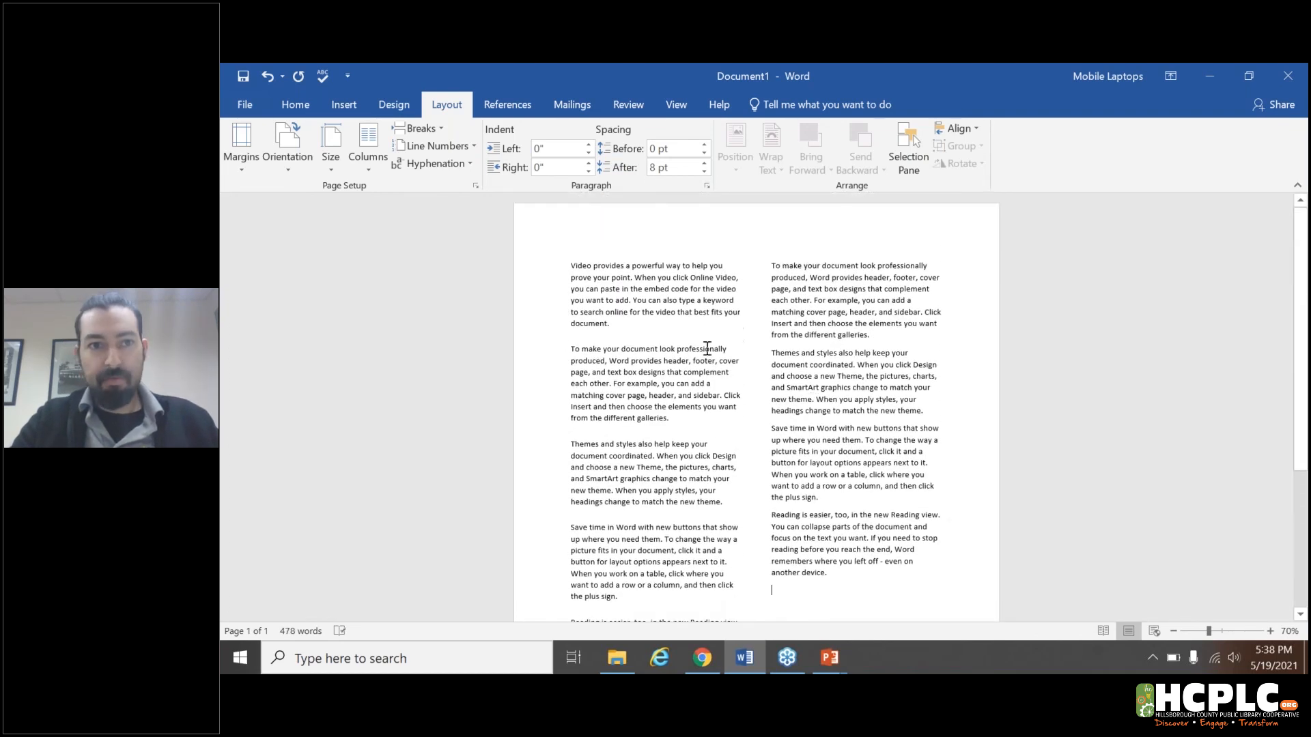
Undo the generated sample text and delete the leftover =rand() line at the end of the document.
scroll(645, 452, "down", 2)
key("ctrl+z")
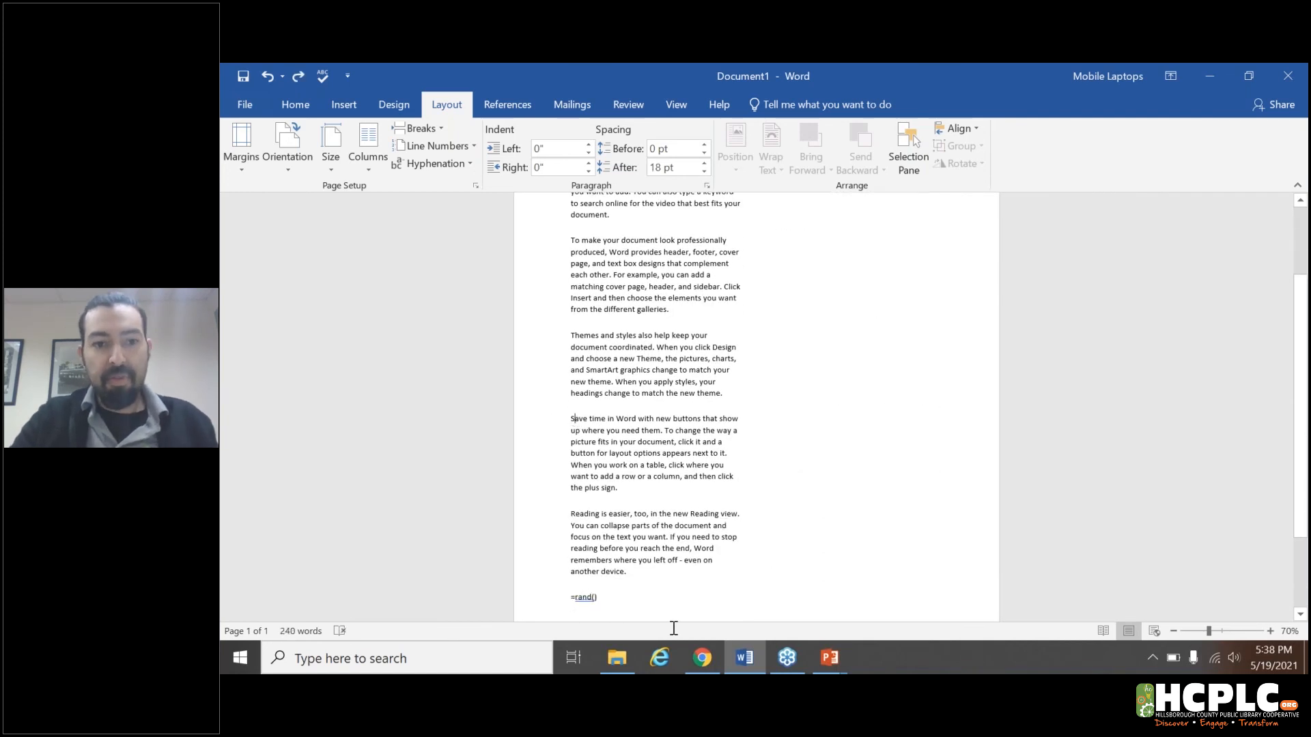
left_click_drag(600, 598, 555, 604)
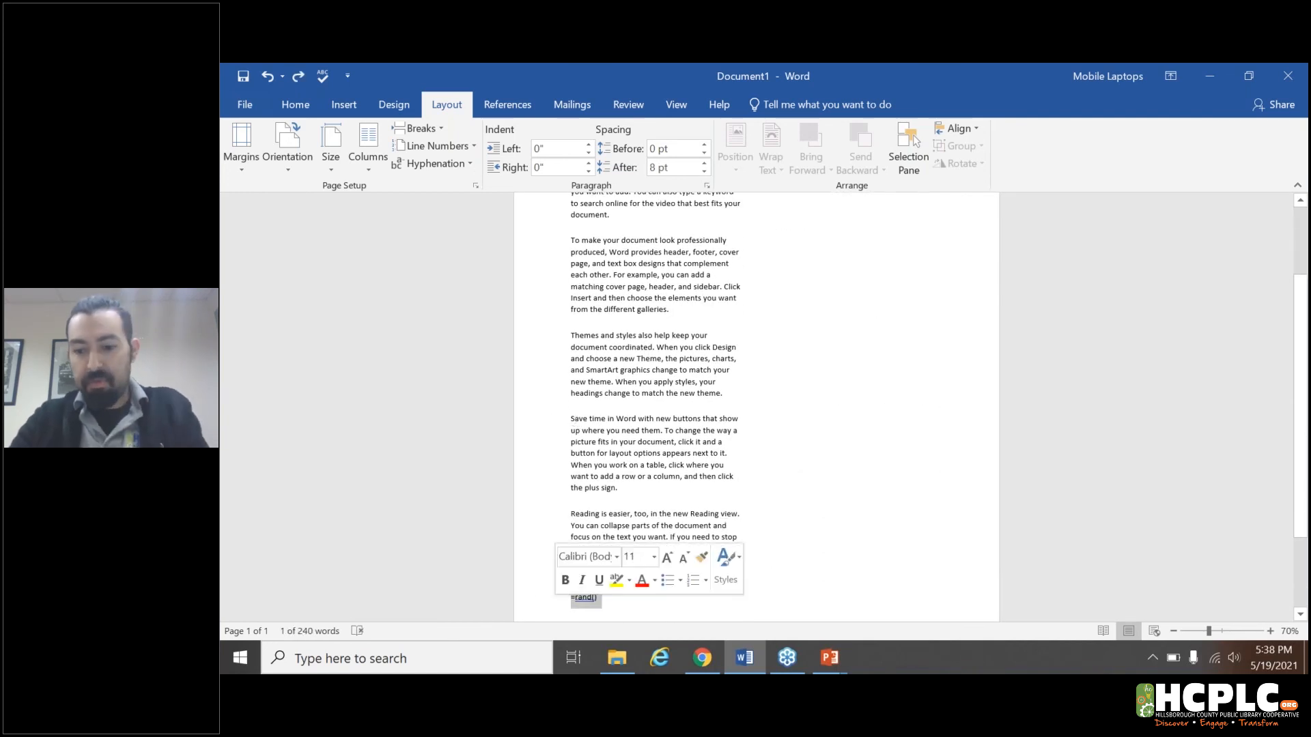
key("BackSpace")
key("BackSpace")
key("BackSpace")
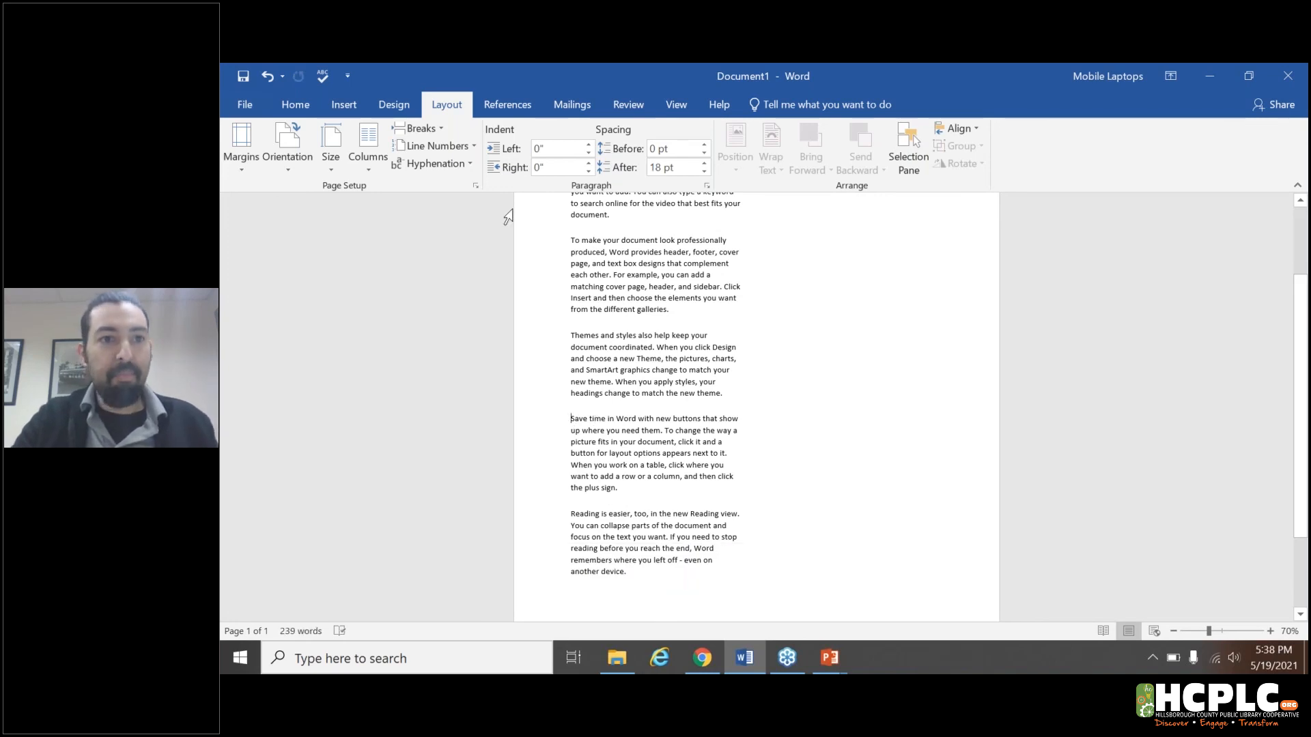
Insert a column break before the "Save time in Word" paragraph.
left_click(439, 129)
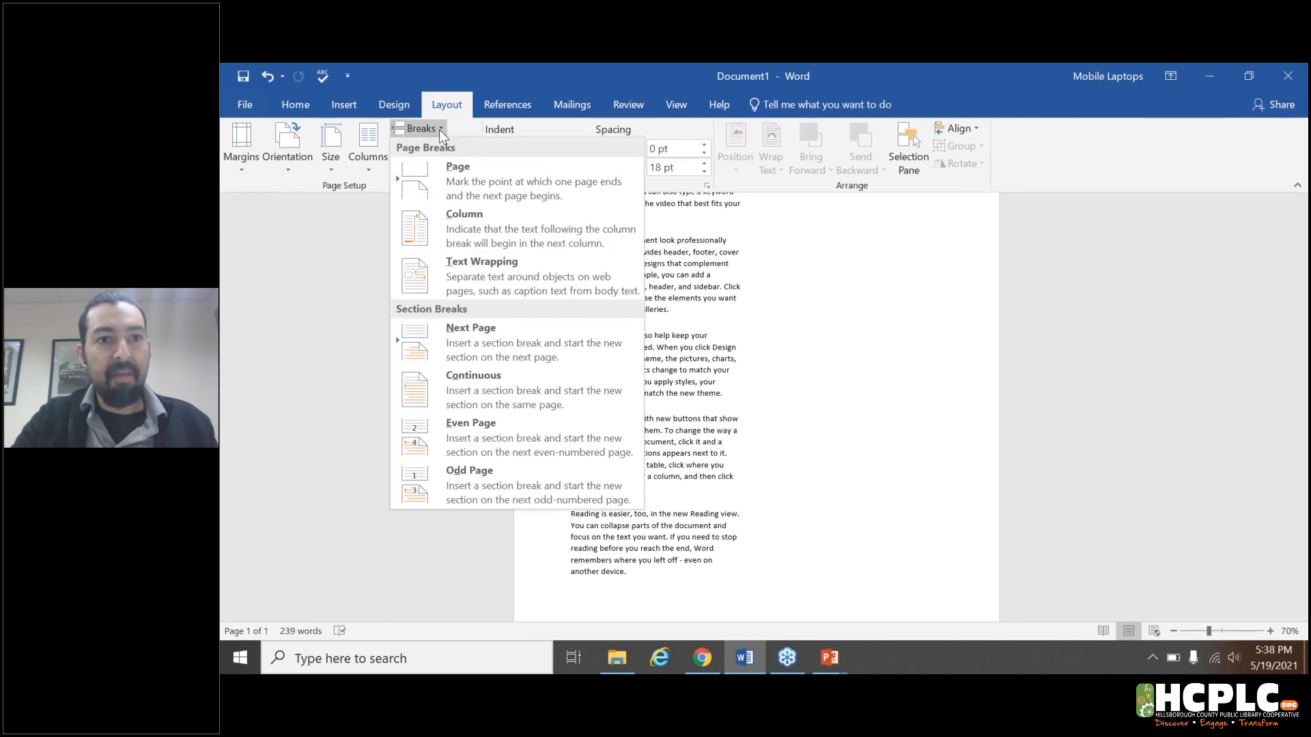
left_click(457, 216)
scroll(877, 352, "up", 2)
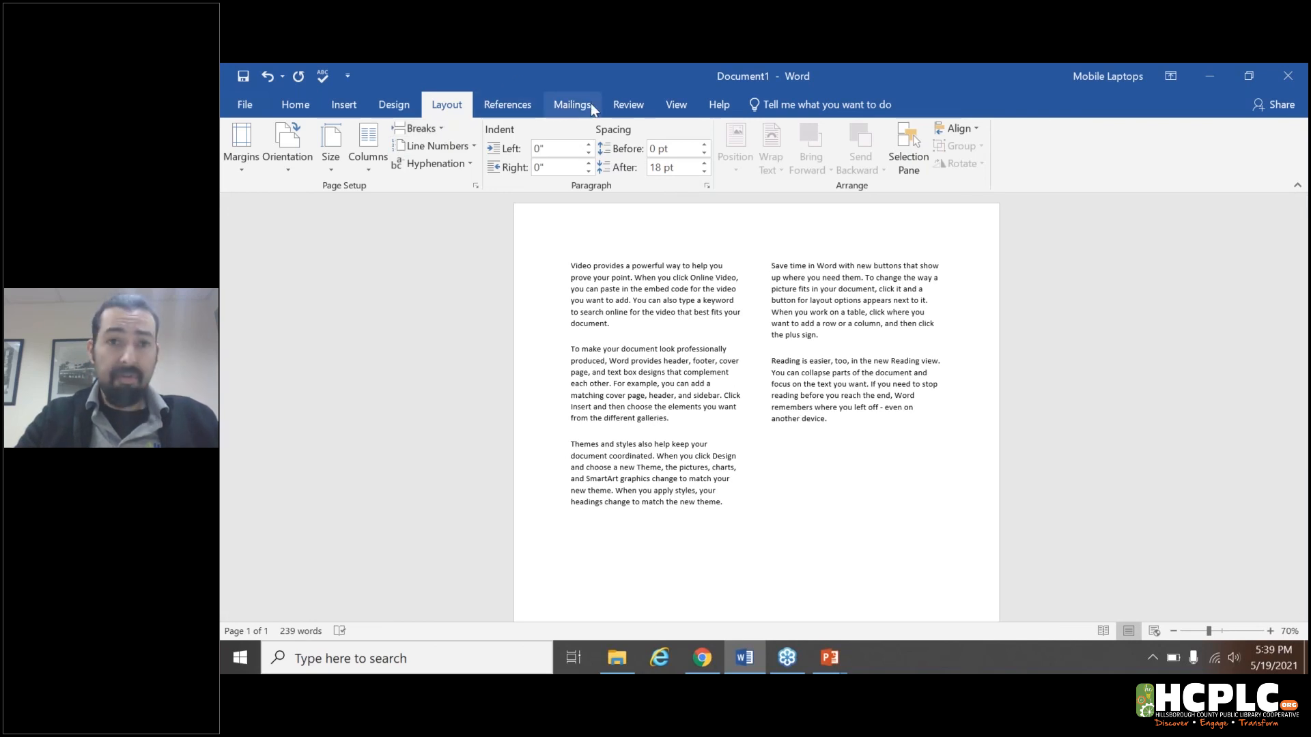
Show the ruler and the formatting marks in the document.
left_click(677, 104)
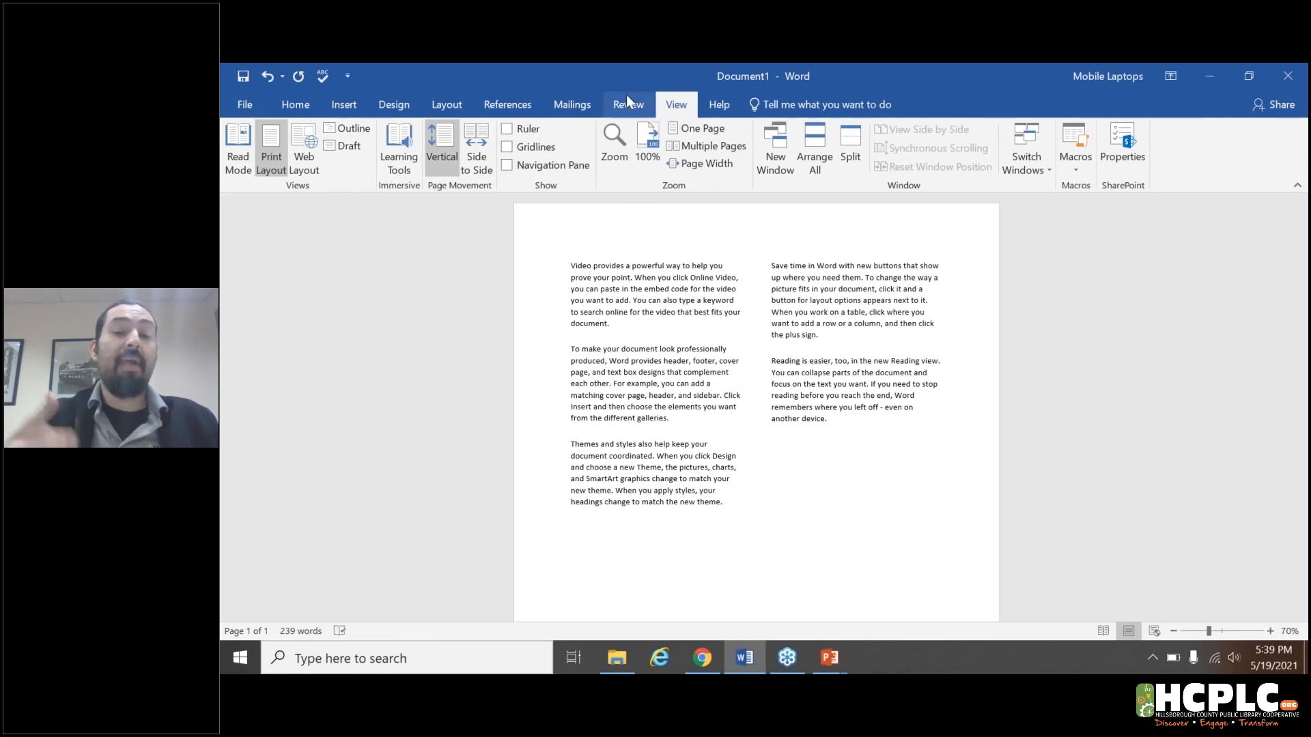
left_click(508, 130)
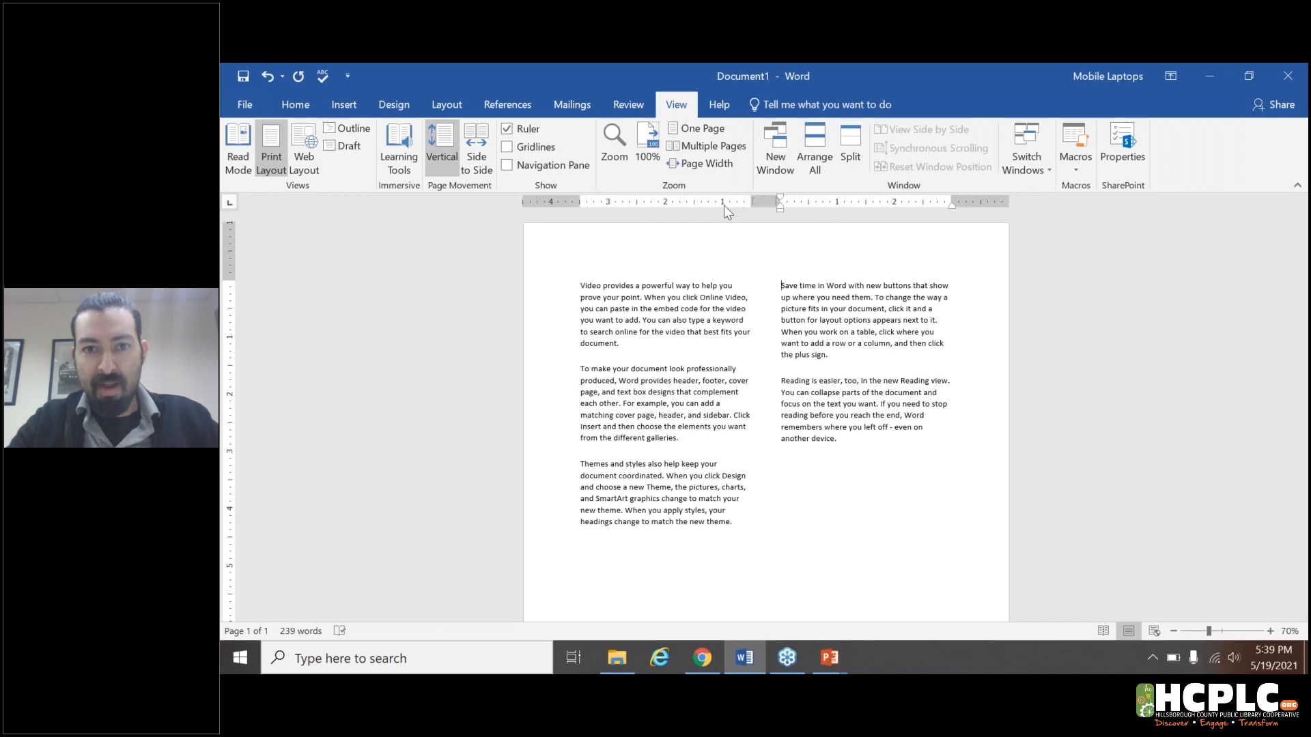
mouse_move(779, 208)
left_mouse_down()
mouse_move(826, 203)
mouse_move(780, 198)
left_mouse_up()
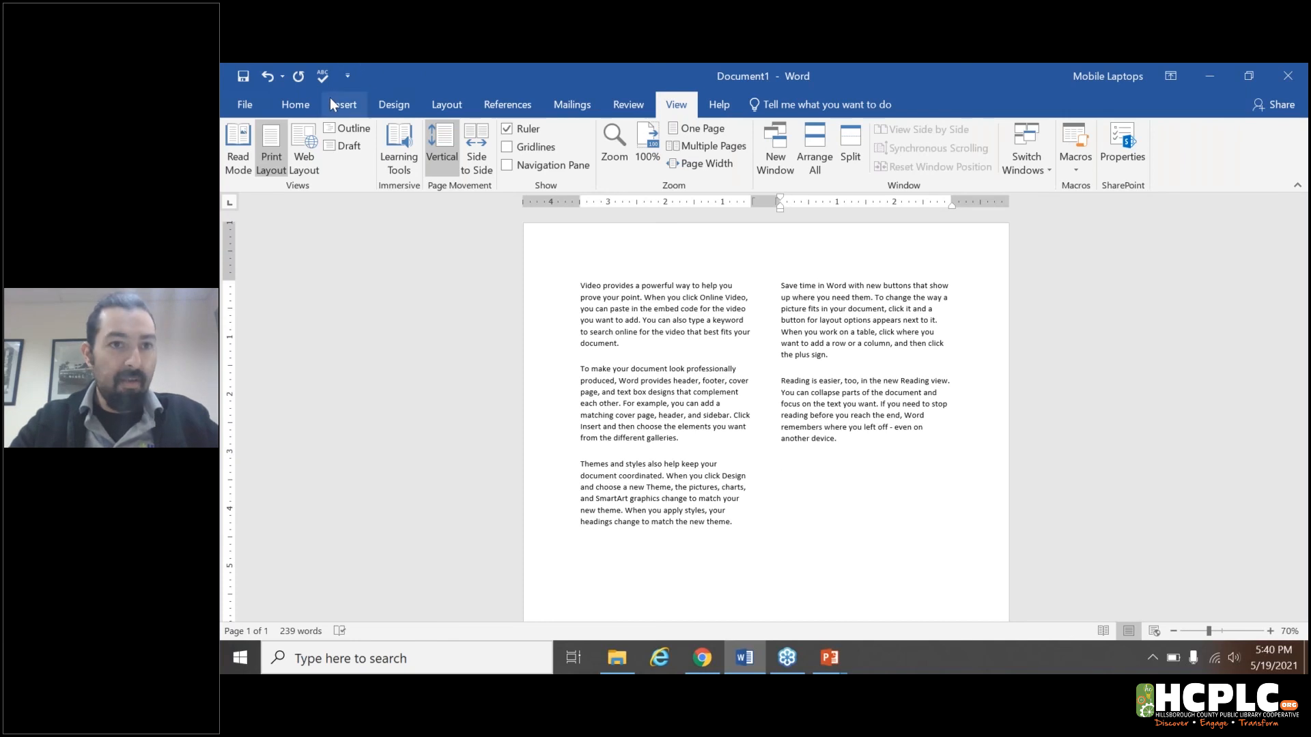
left_click(296, 105)
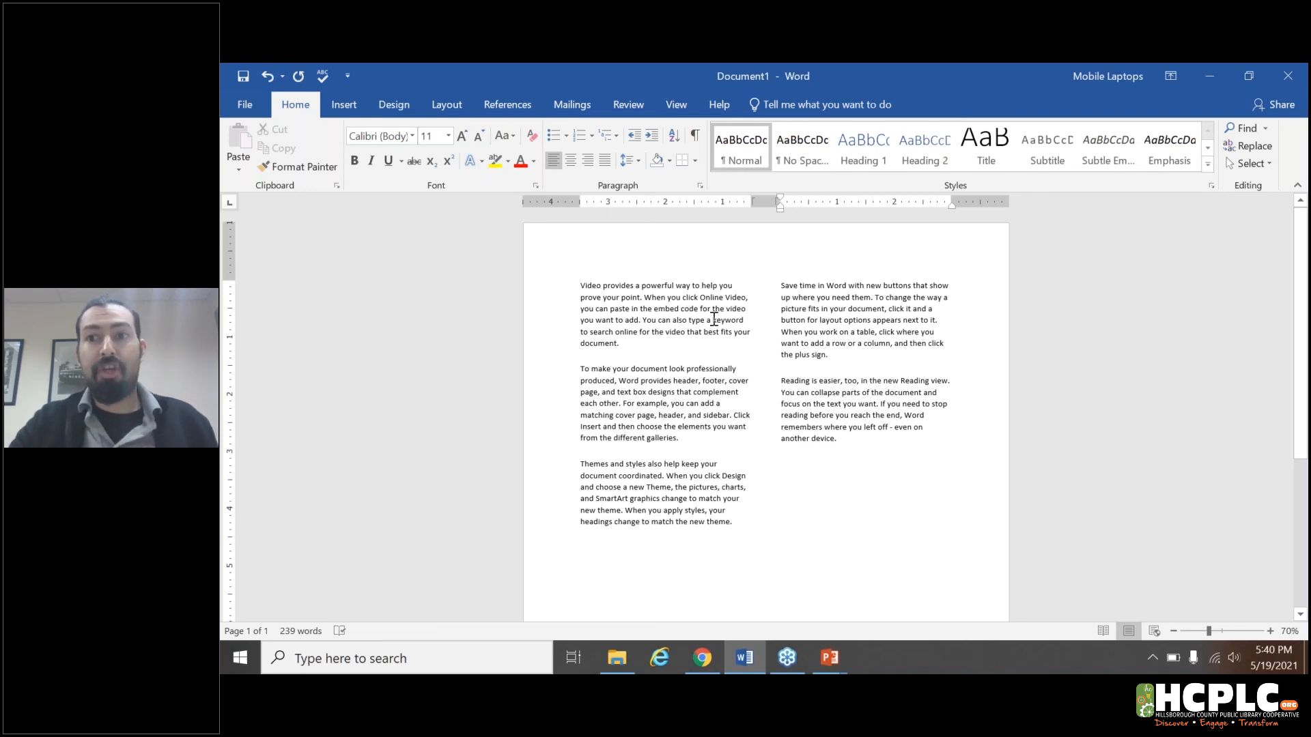
left_click(701, 137)
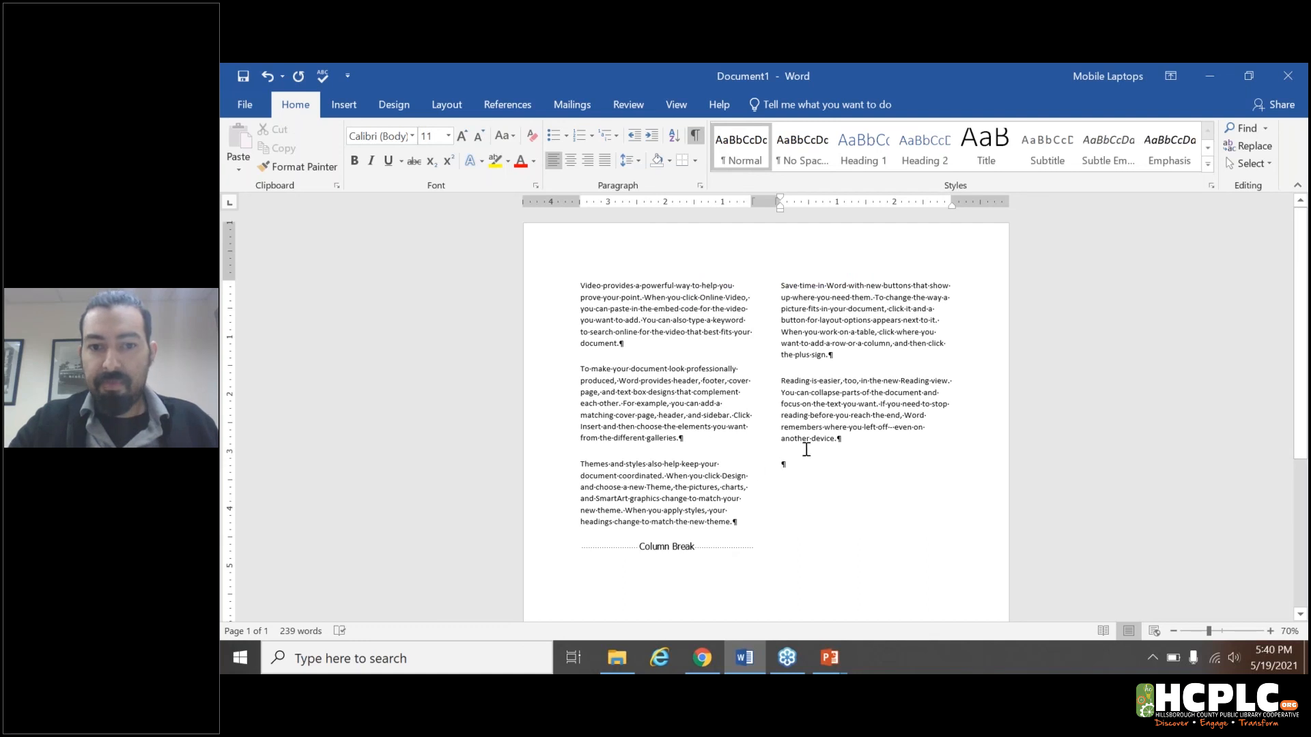
Add four empty paragraphs after the "Video provides a powerful way" paragraph.
left_click(635, 348)
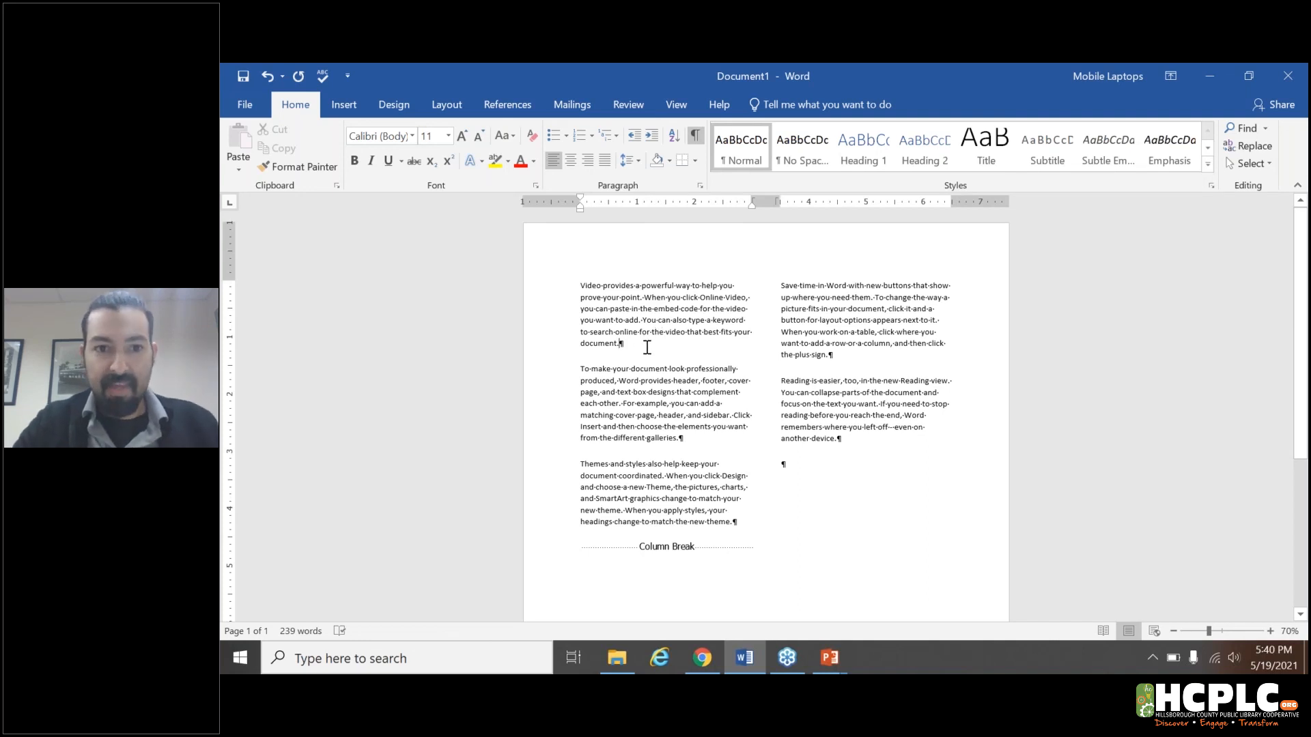
key("Return")
key("Return")
key("Return")
key("Return")
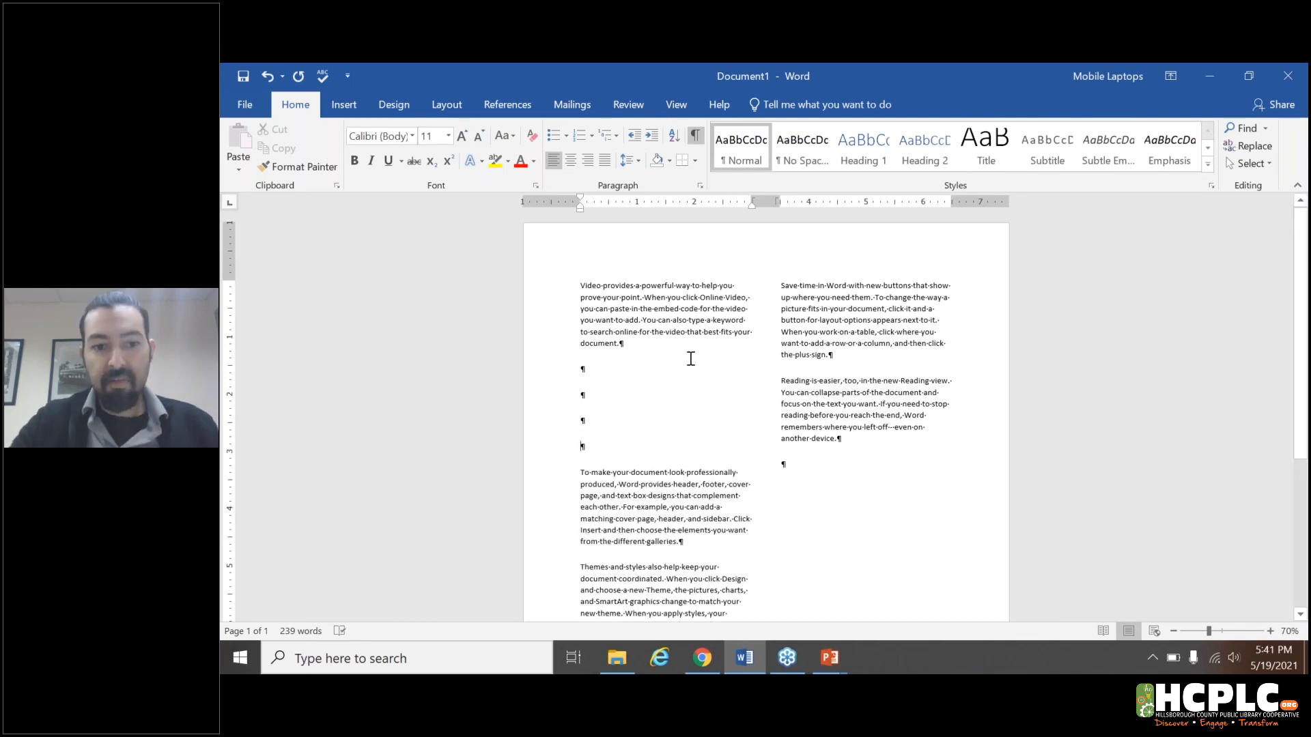
Remove the space after paragraphs throughout the whole document.
key("ctrl+a")
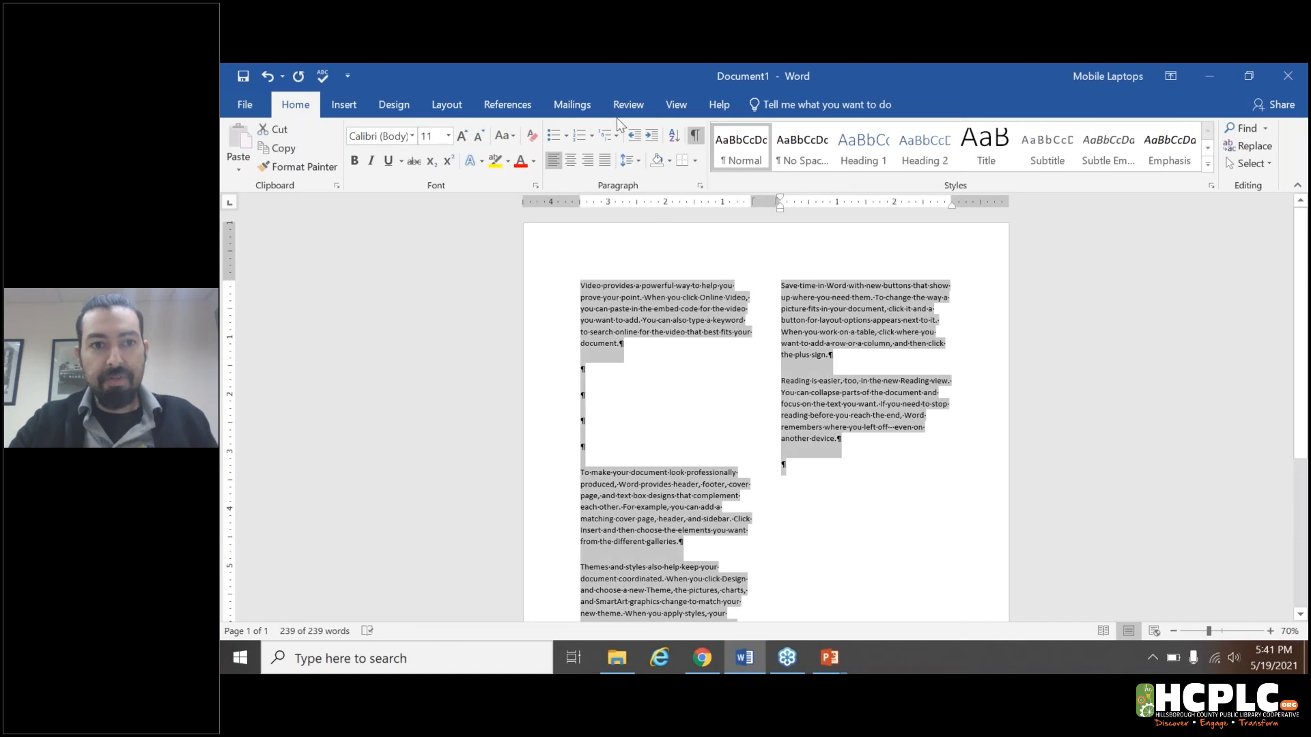
left_click(637, 164)
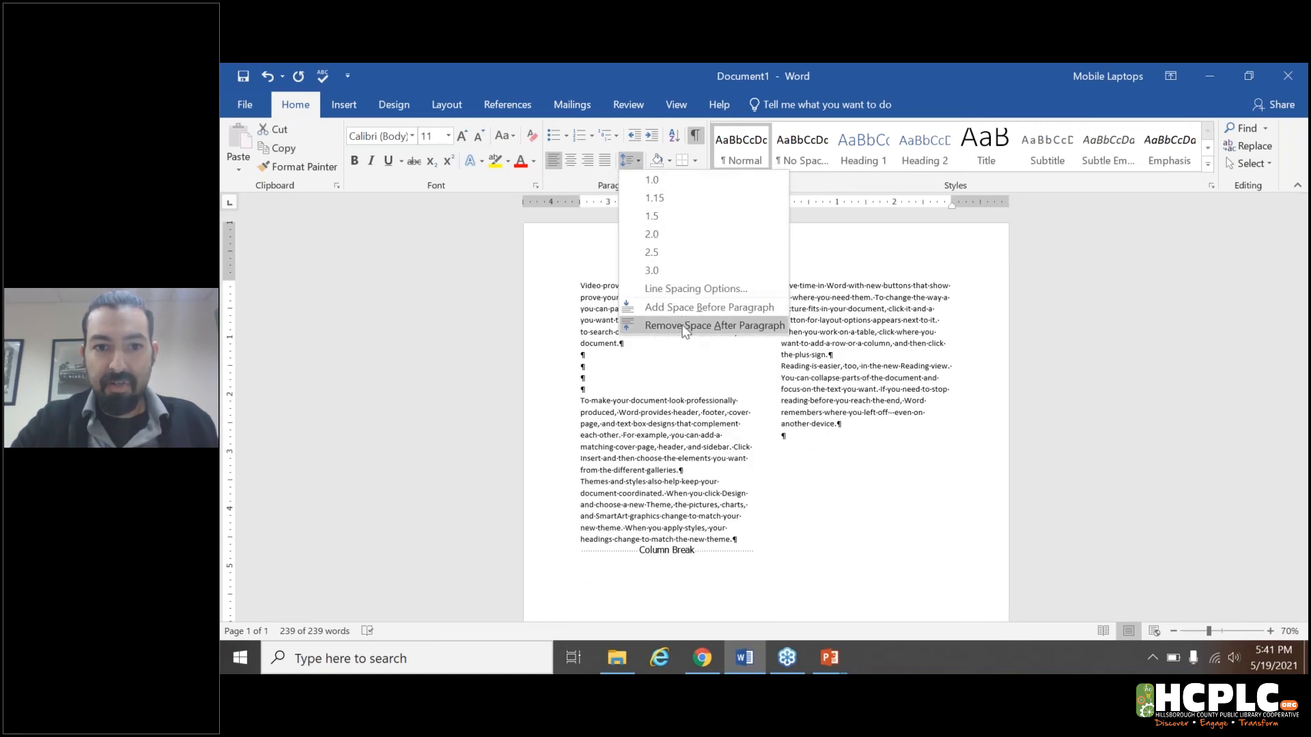
left_click(682, 325)
left_click(629, 367)
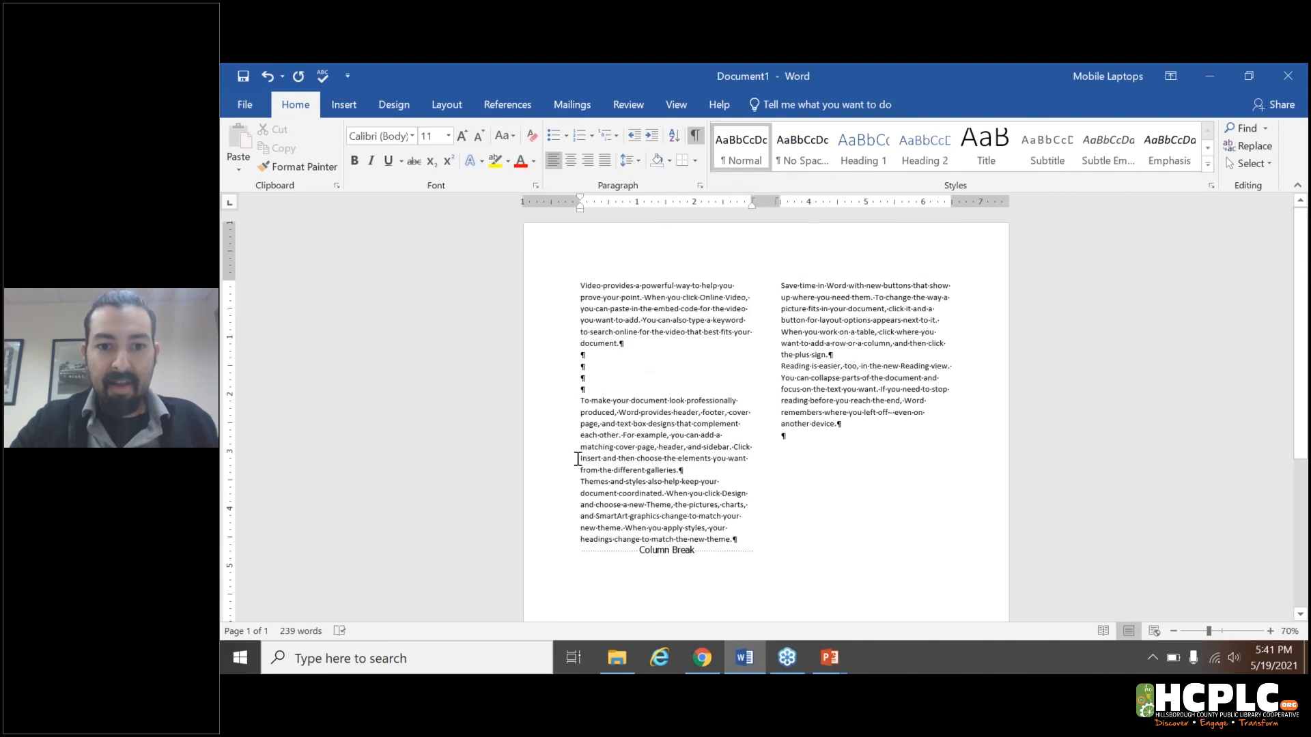
Add two empty paragraphs before the "Themes and styles" paragraph and point out the empty paragraph marks.
left_click(577, 488)
key("Return")
key("Return")
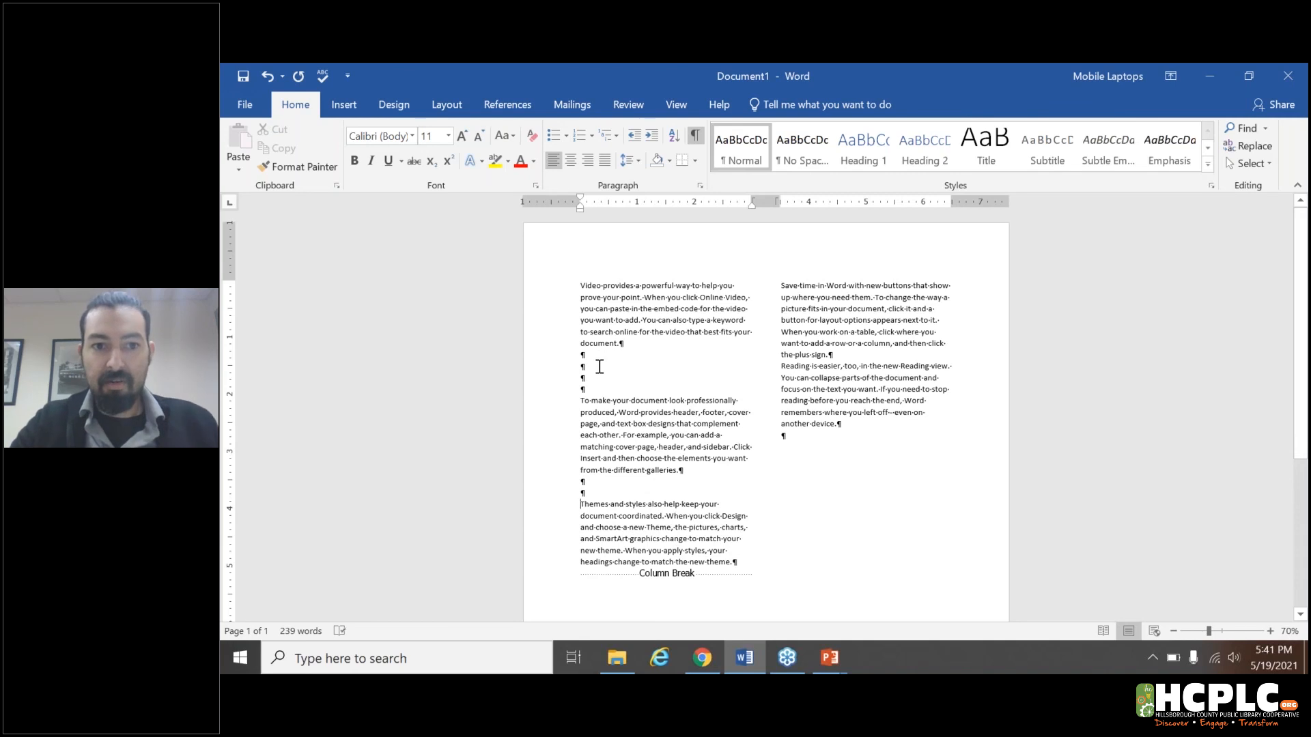
left_click(592, 376)
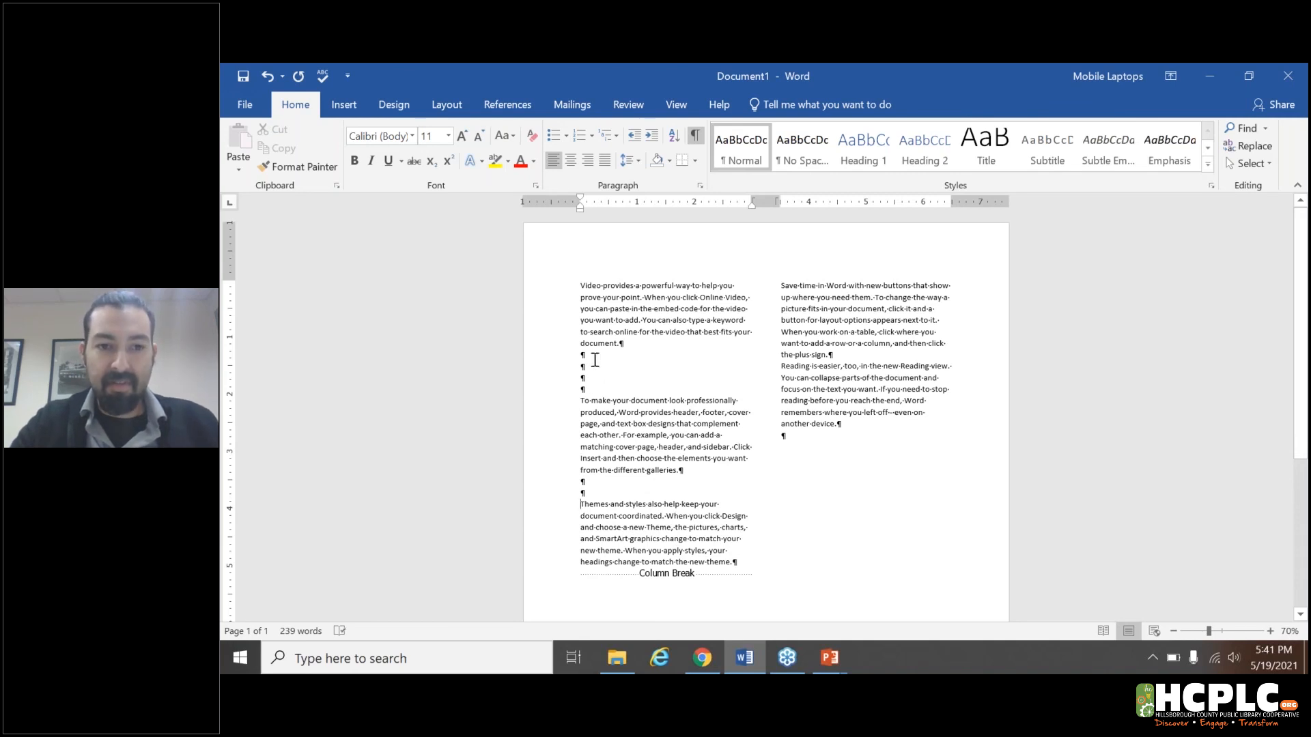
left_click(572, 373)
left_click(568, 387)
left_click(603, 435)
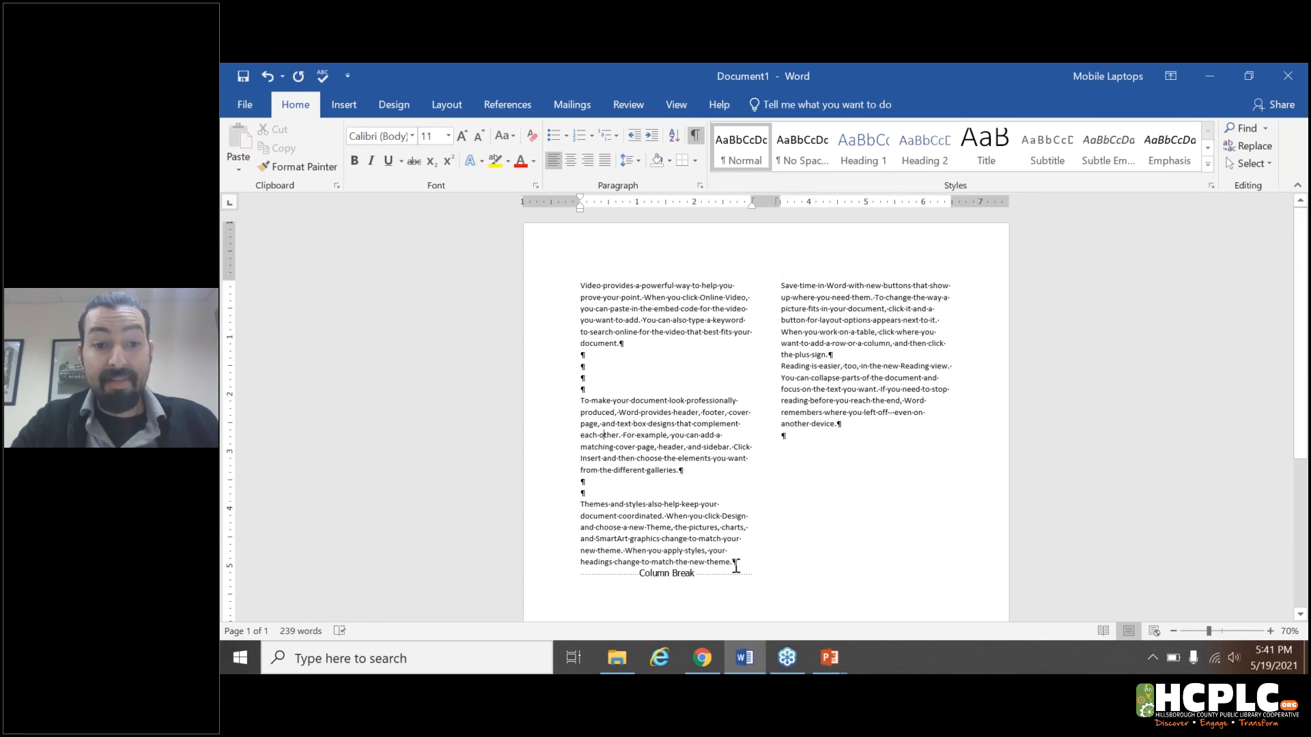
Hide the formatting marks and add "Text text text" and a "kfdkldkfldkfklfd" line below the "Themes and styles" paragraph.
left_click(694, 136)
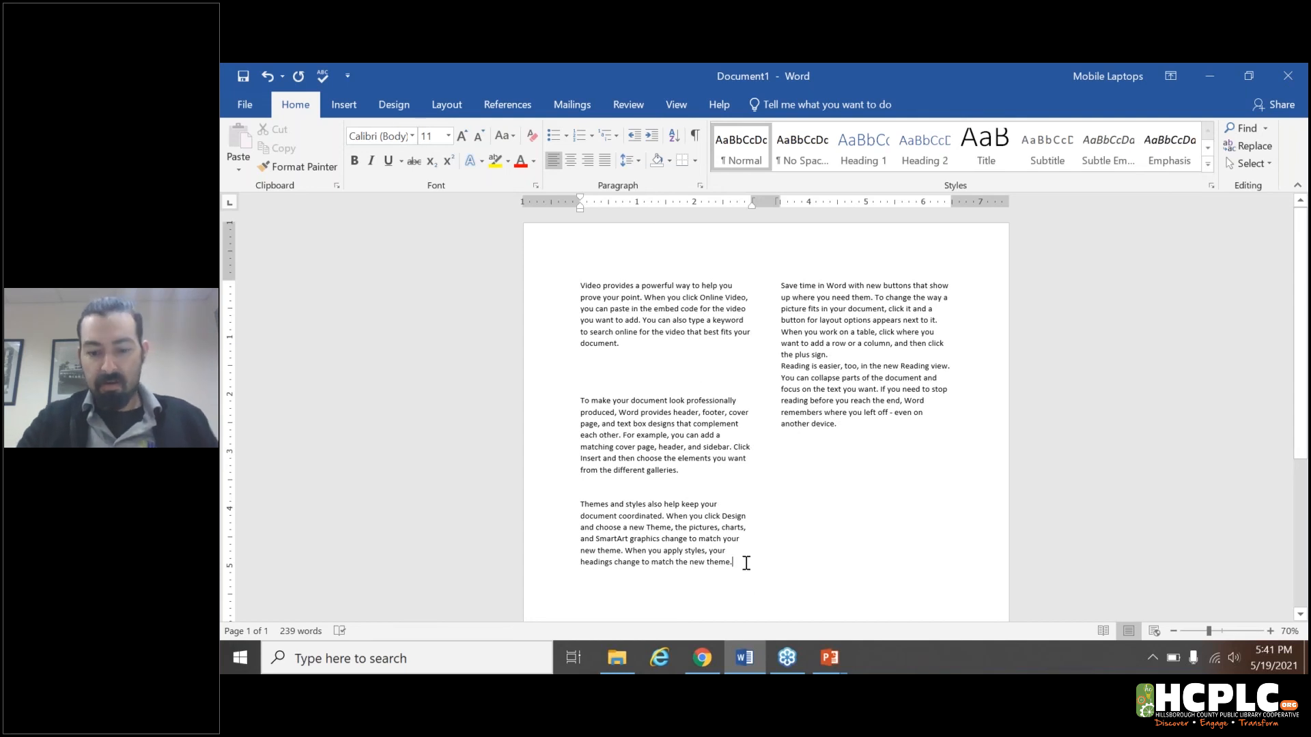
key("Return")
type("ten")
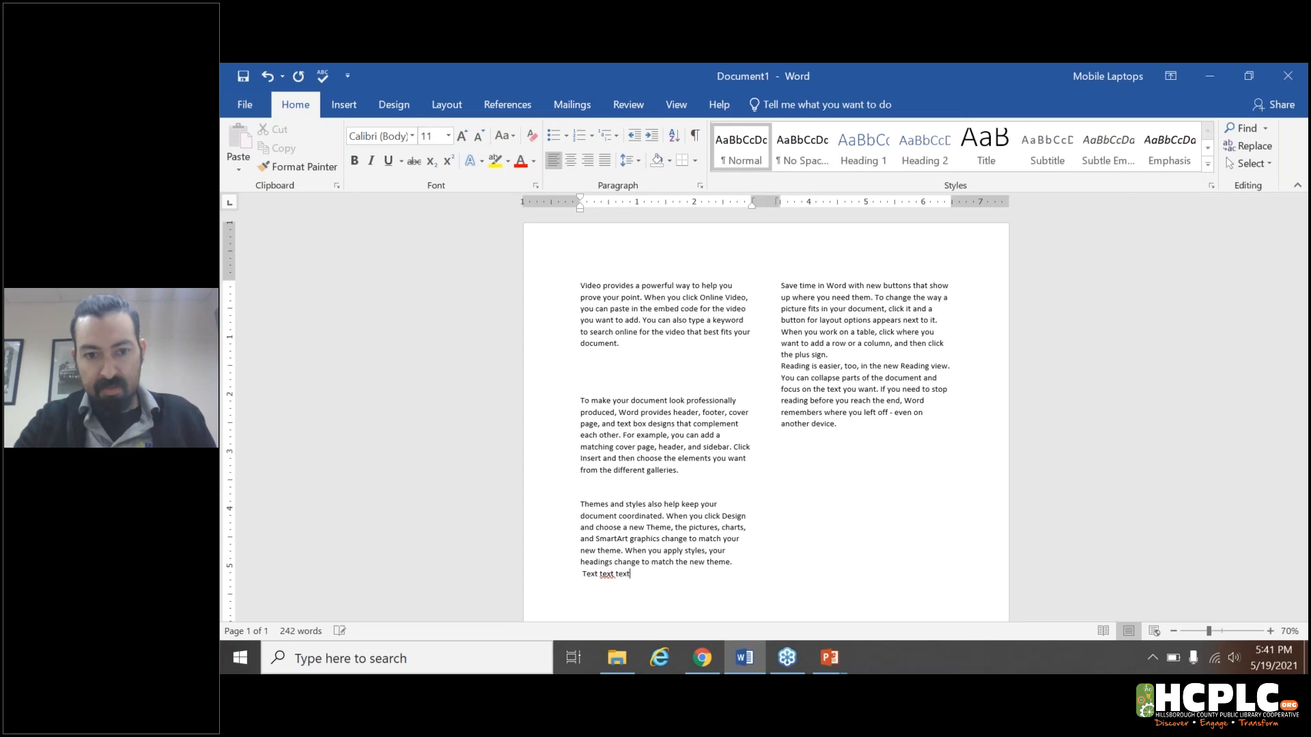
type("ldkfldkfklfd")
scroll(645, 542, "down", 3)
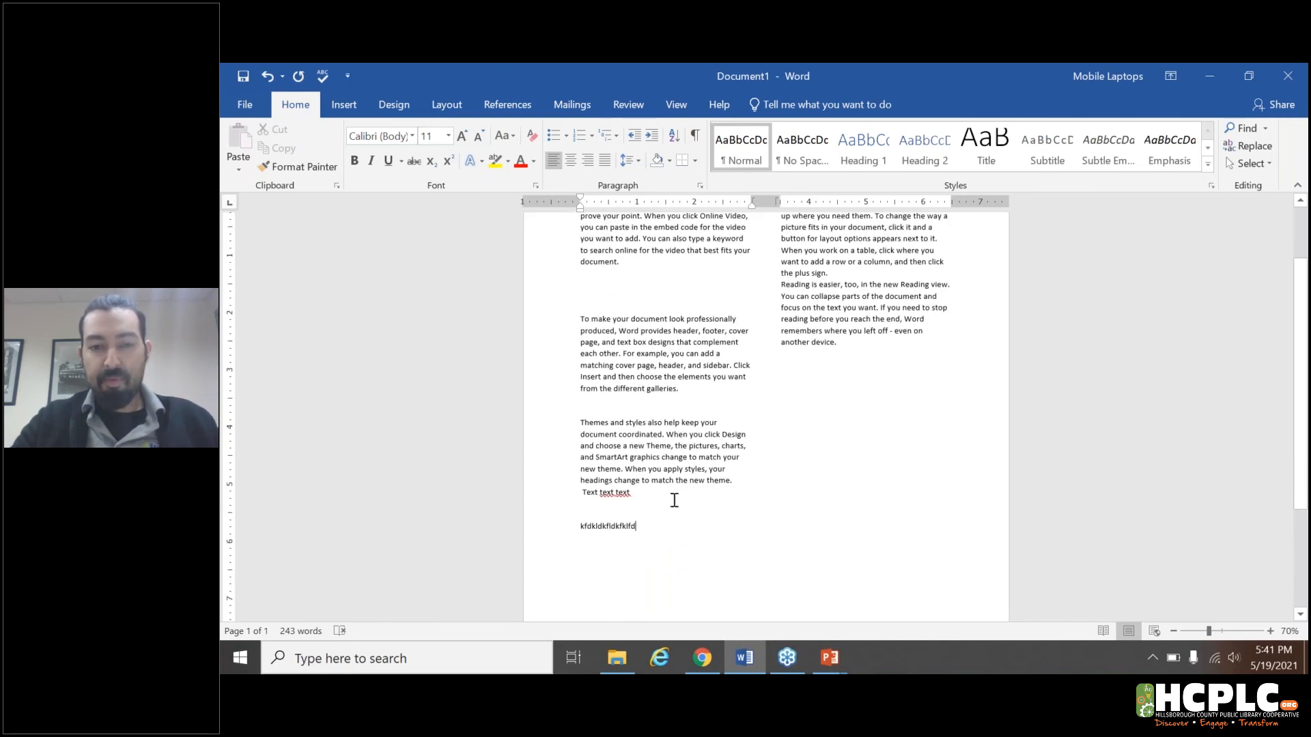
scroll(722, 489, "up", 3)
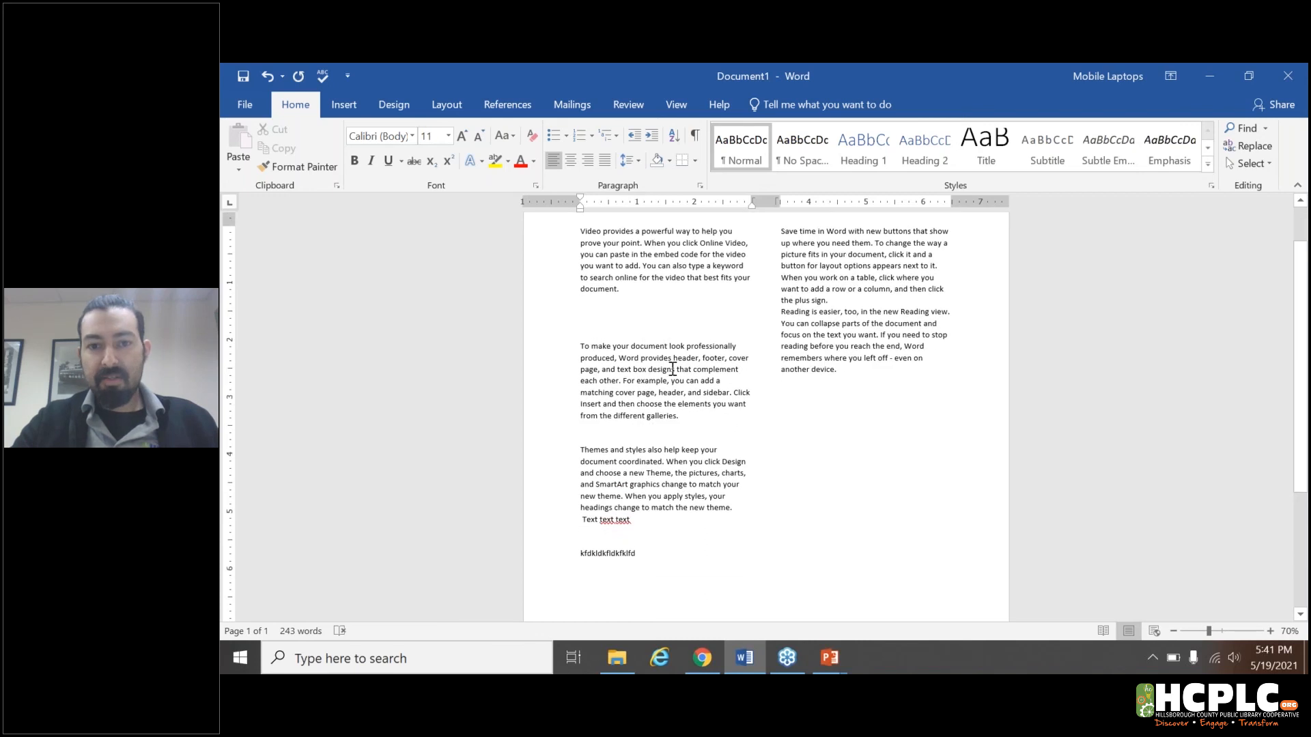
With the formatting marks shown, delete the column break and the "kfdkldkfldkfklfd" line above it.
left_click(694, 136)
scroll(746, 242, "up", 3)
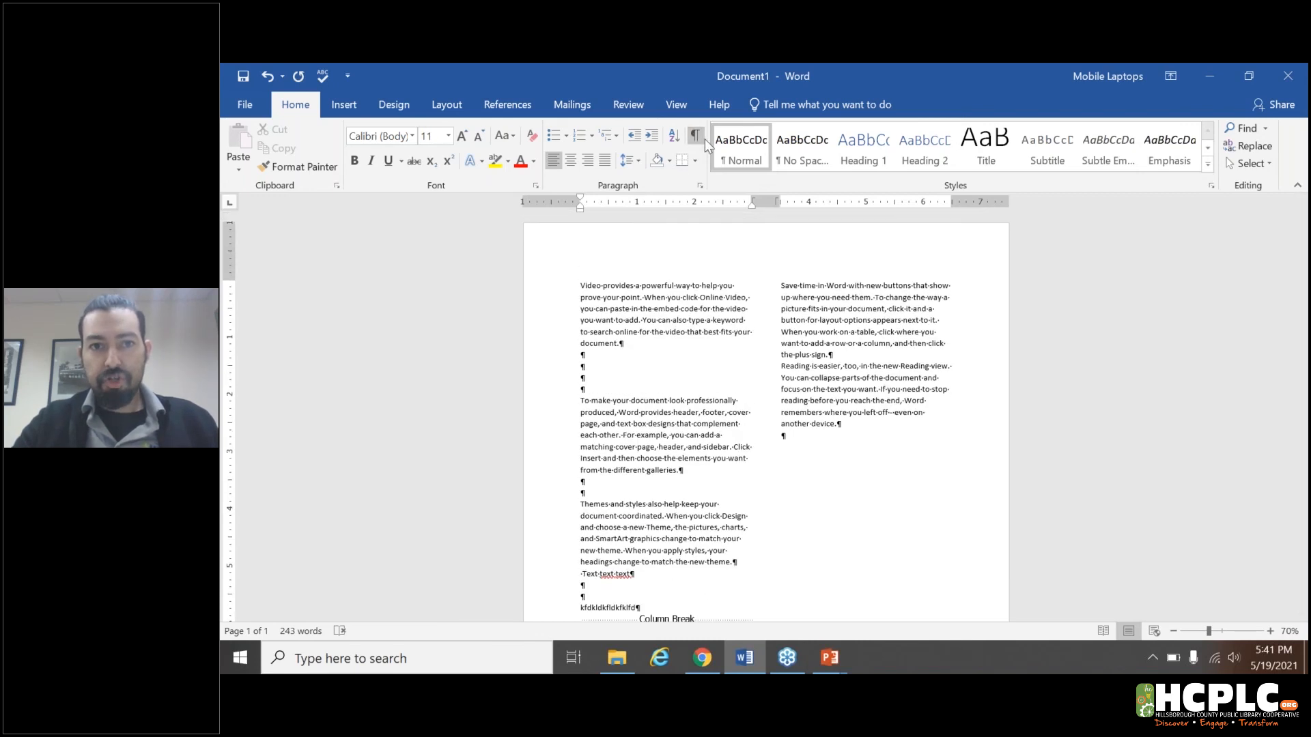
scroll(714, 530, "down", 3)
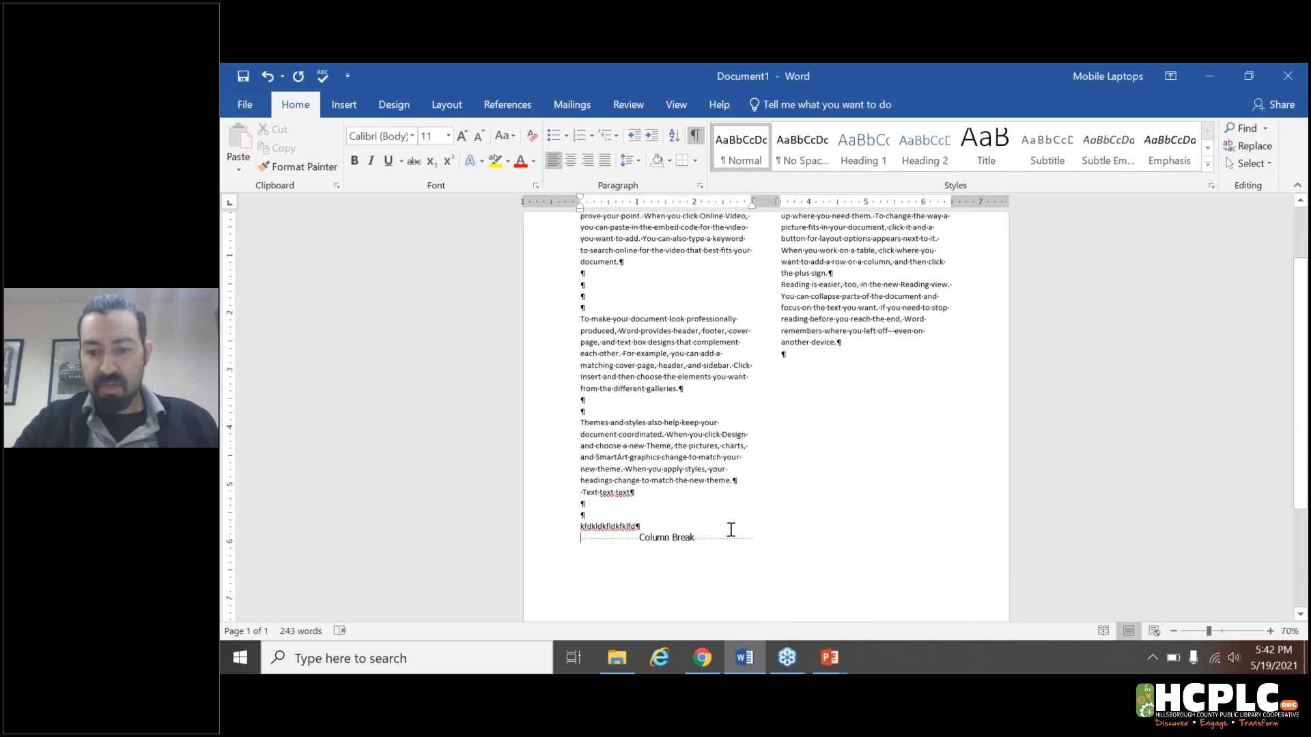
key("Delete")
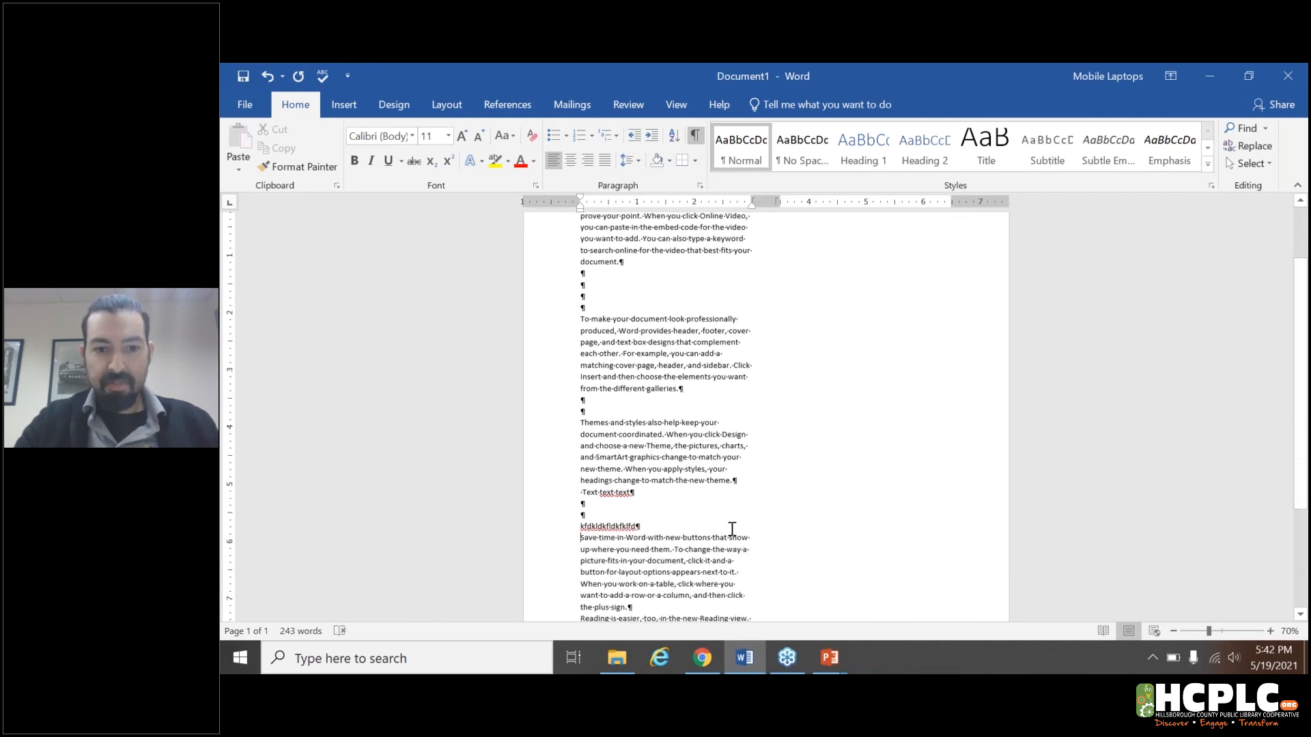
left_click_drag(679, 525, 579, 526)
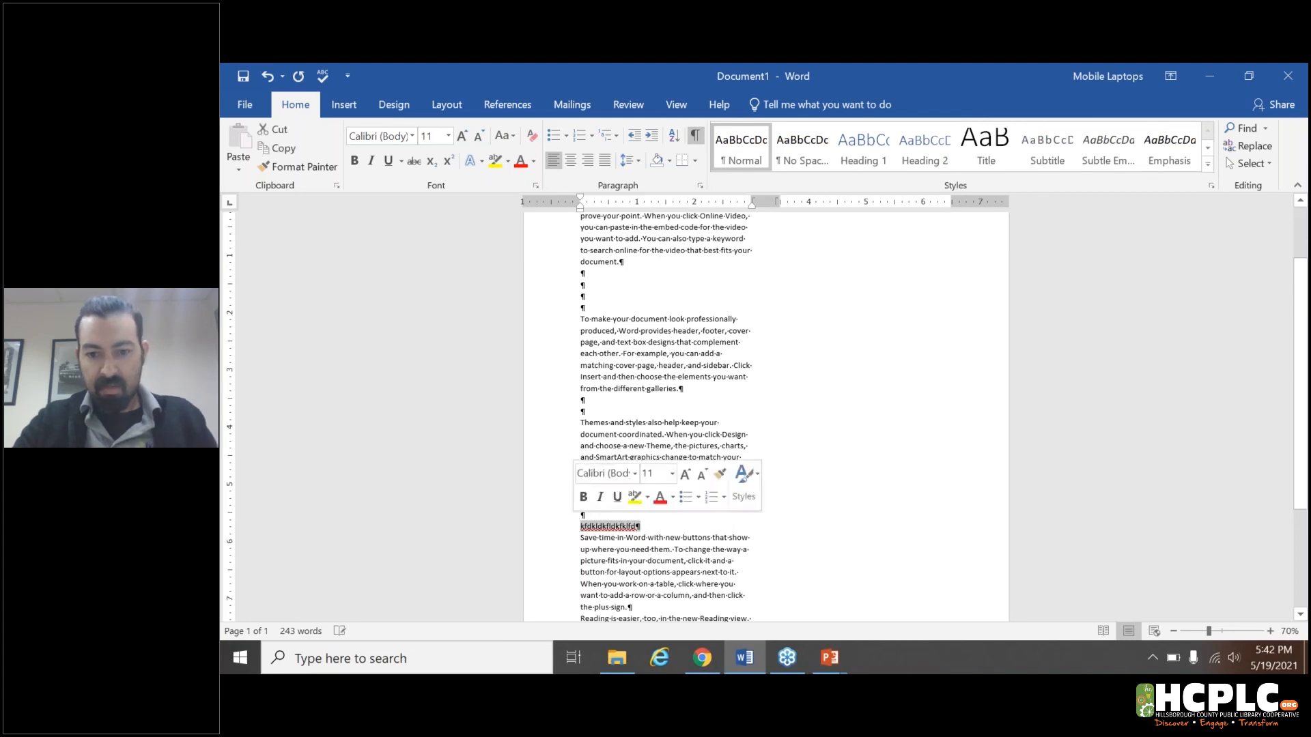
key("Delete")
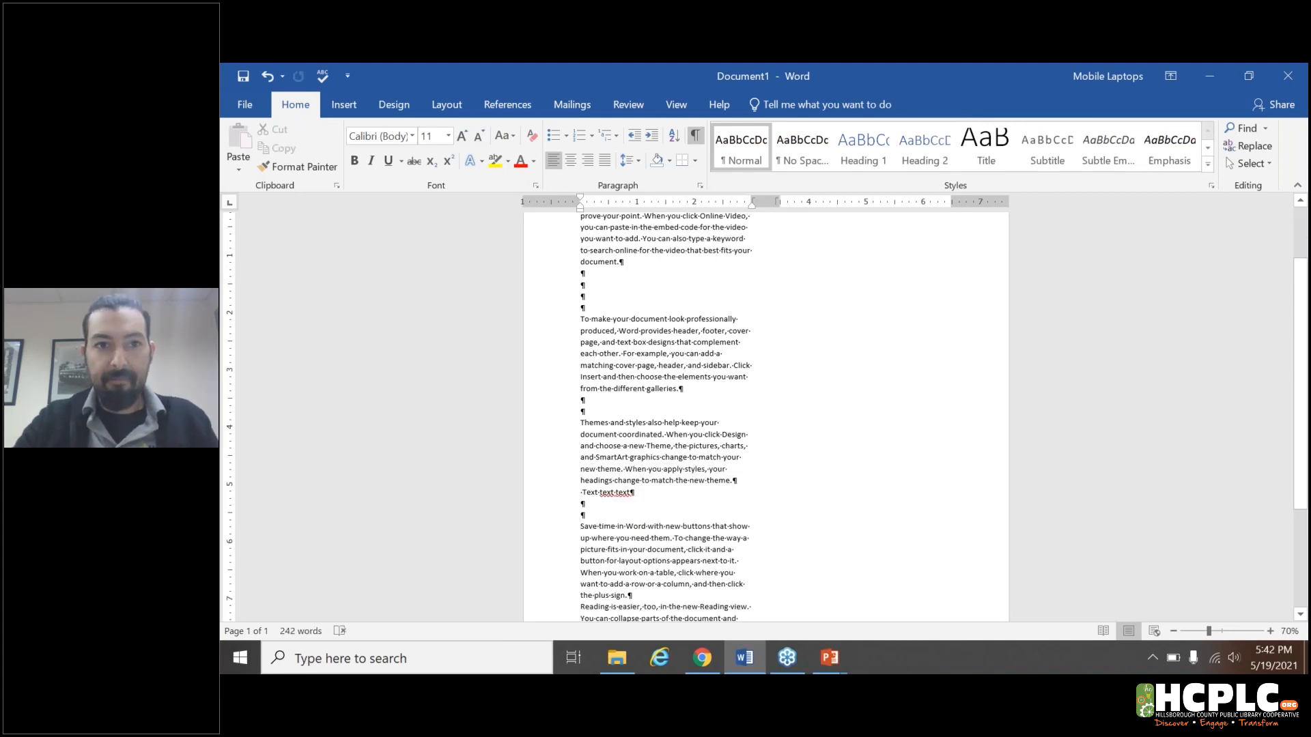
Compare the document's text with the formatting marks hidden and shown again.
left_click(694, 135)
scroll(746, 384, "down", 1)
scroll(745, 384, "down", 4)
scroll(659, 402, "up", 2)
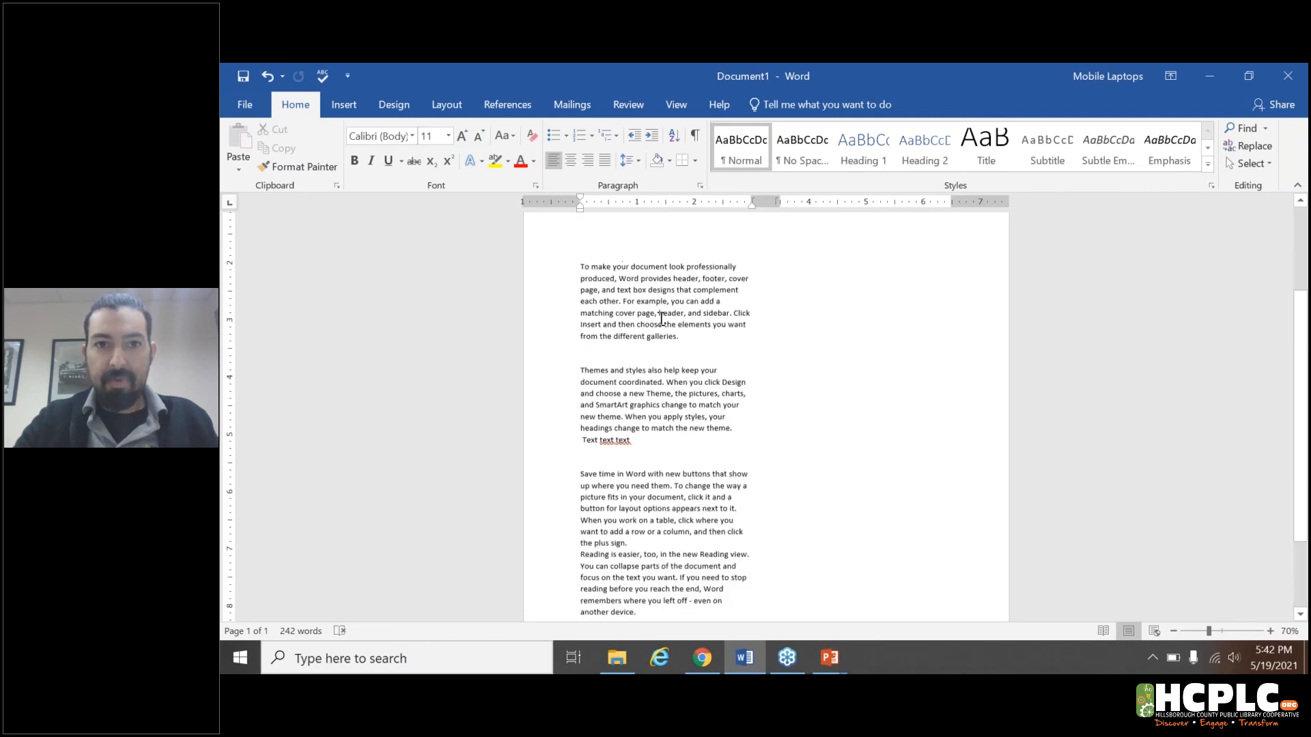
left_click(695, 135)
scroll(693, 283, "up", 4)
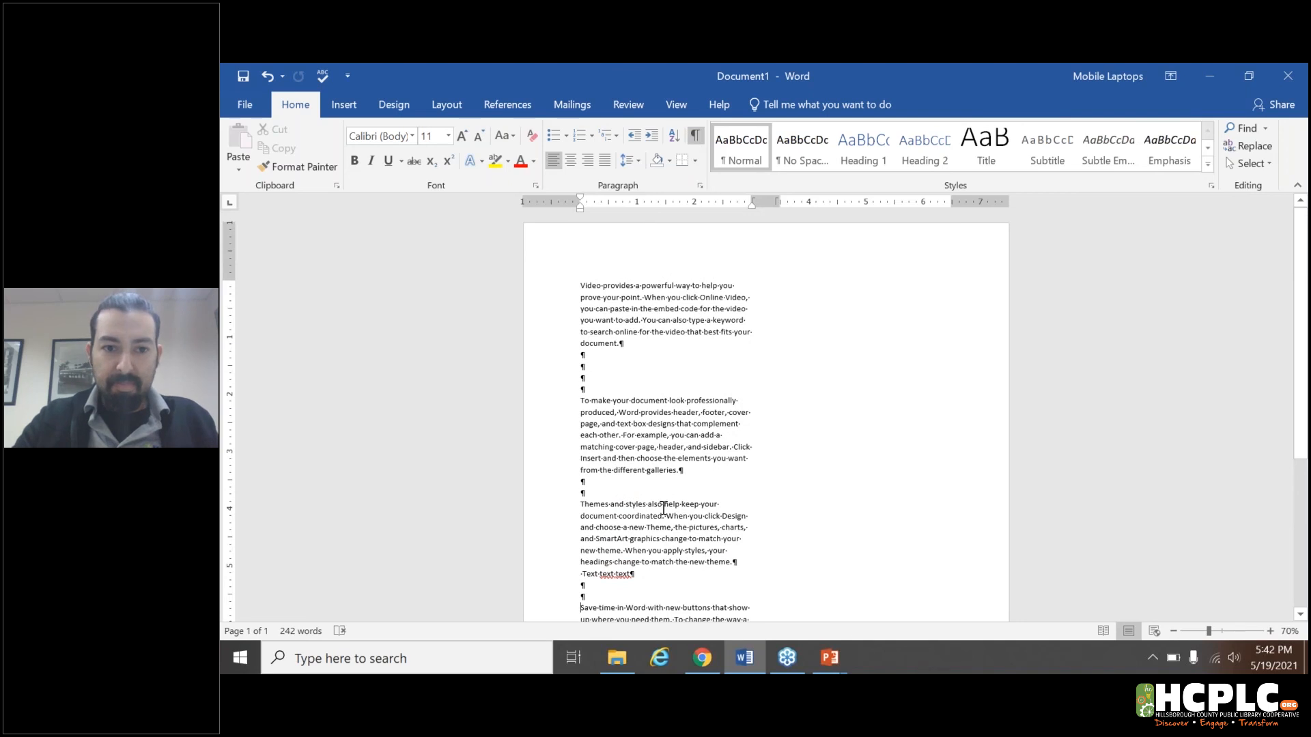
scroll(637, 494, "down", 1)
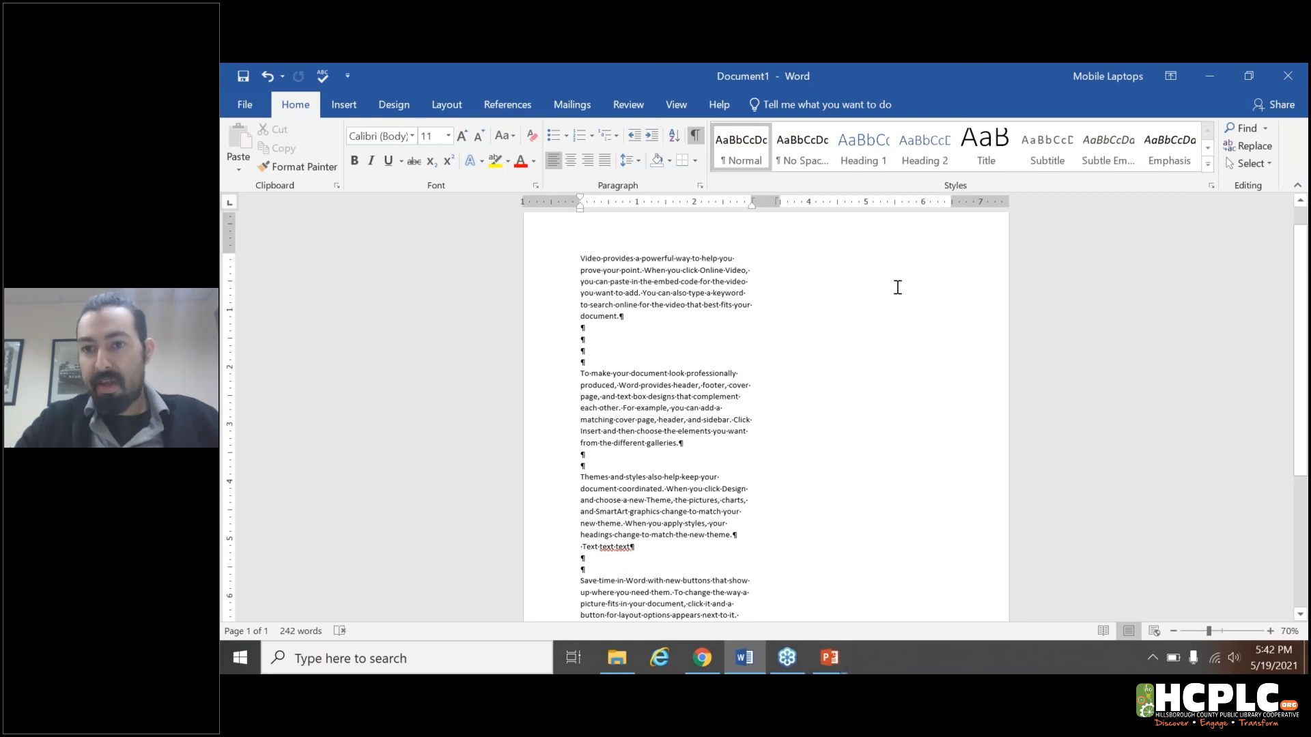
Switch to the running PowerPoint slide show and go to the closing "Thanks for Attending!" slide.
mouse_move(828, 657)
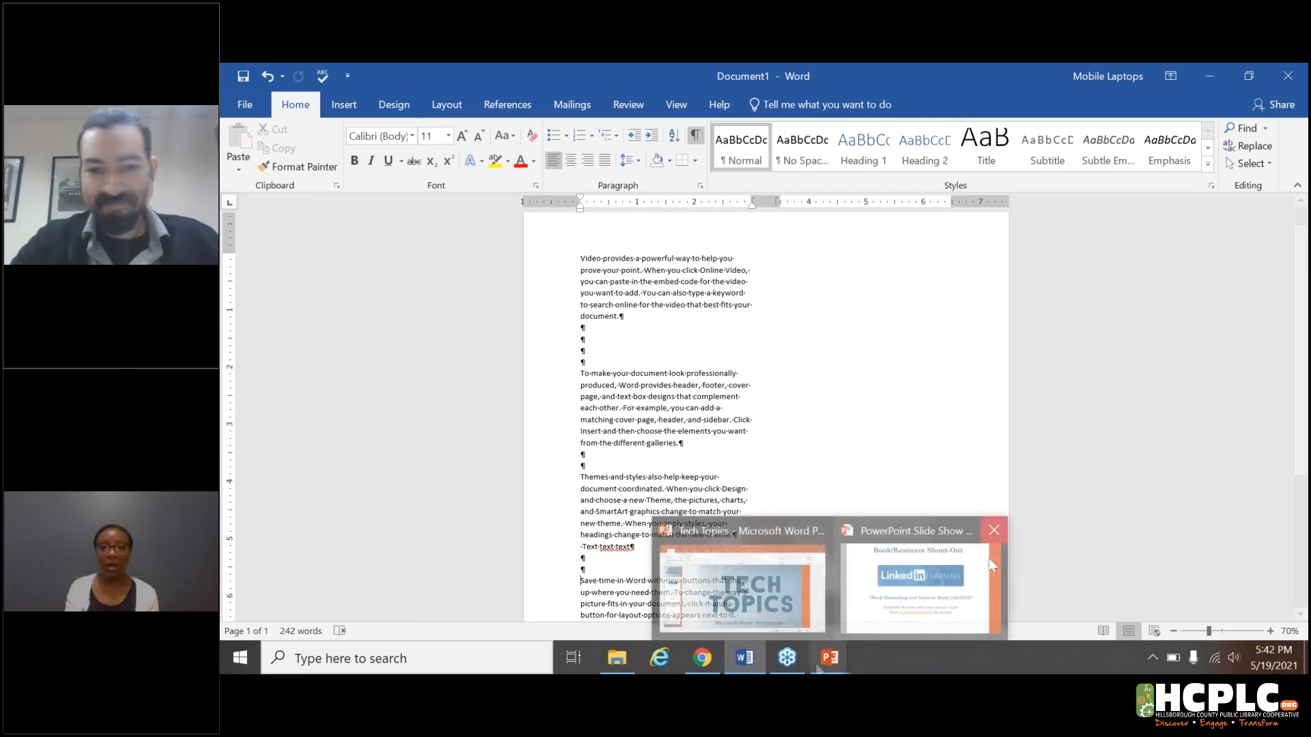
mouse_move(924, 586)
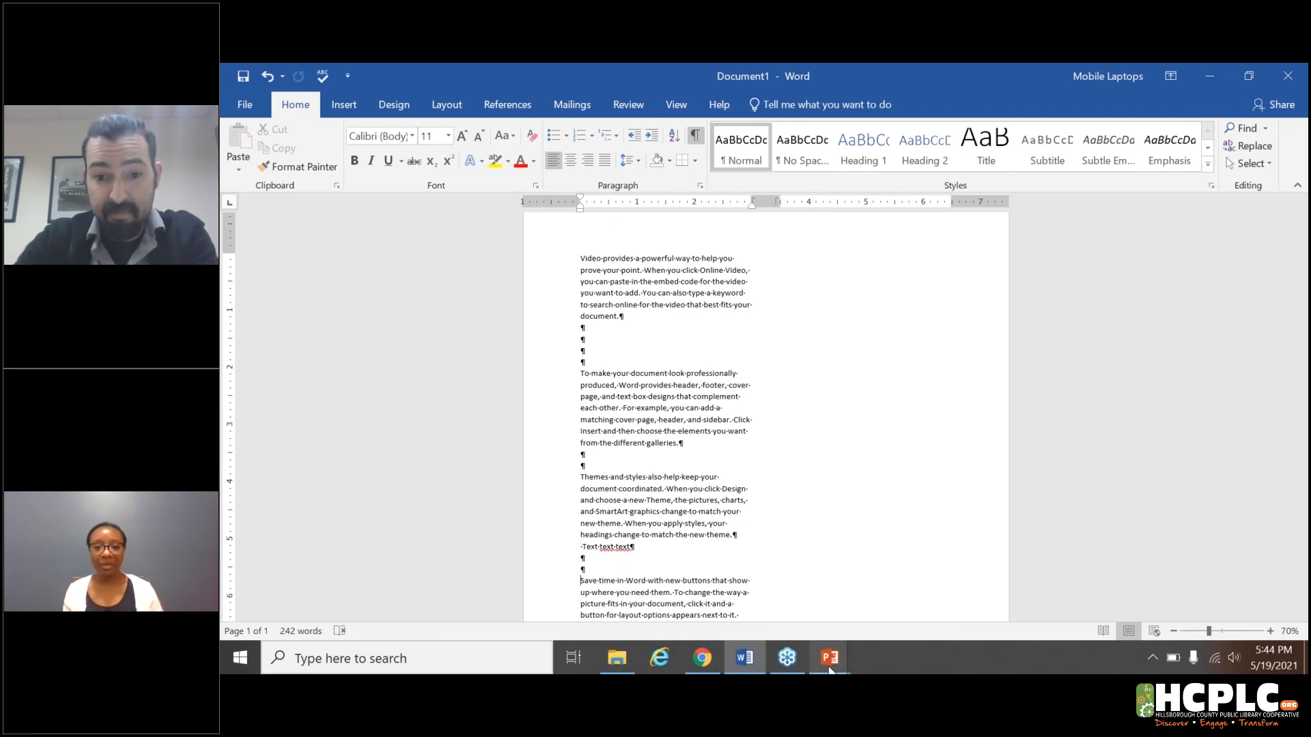
mouse_move(830, 657)
left_click(836, 616)
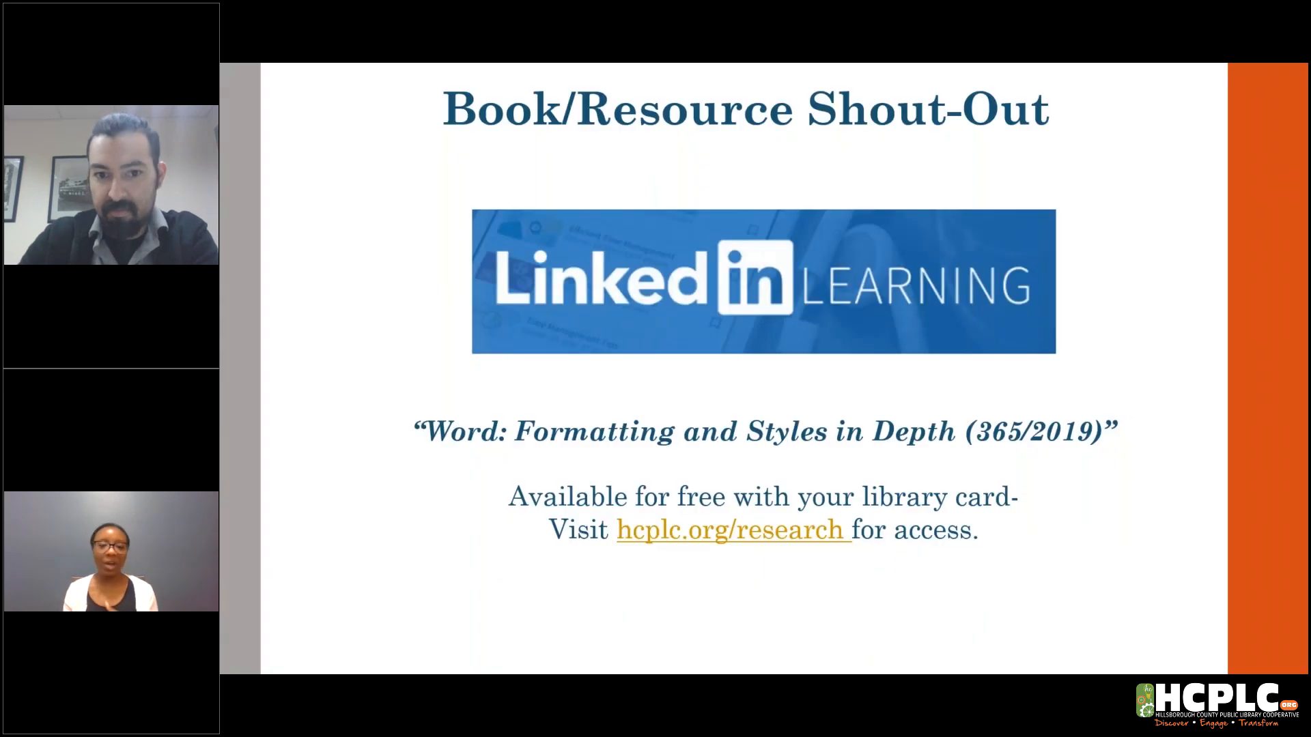
key("Right")
key("Right")
key("Right")
key("Right")
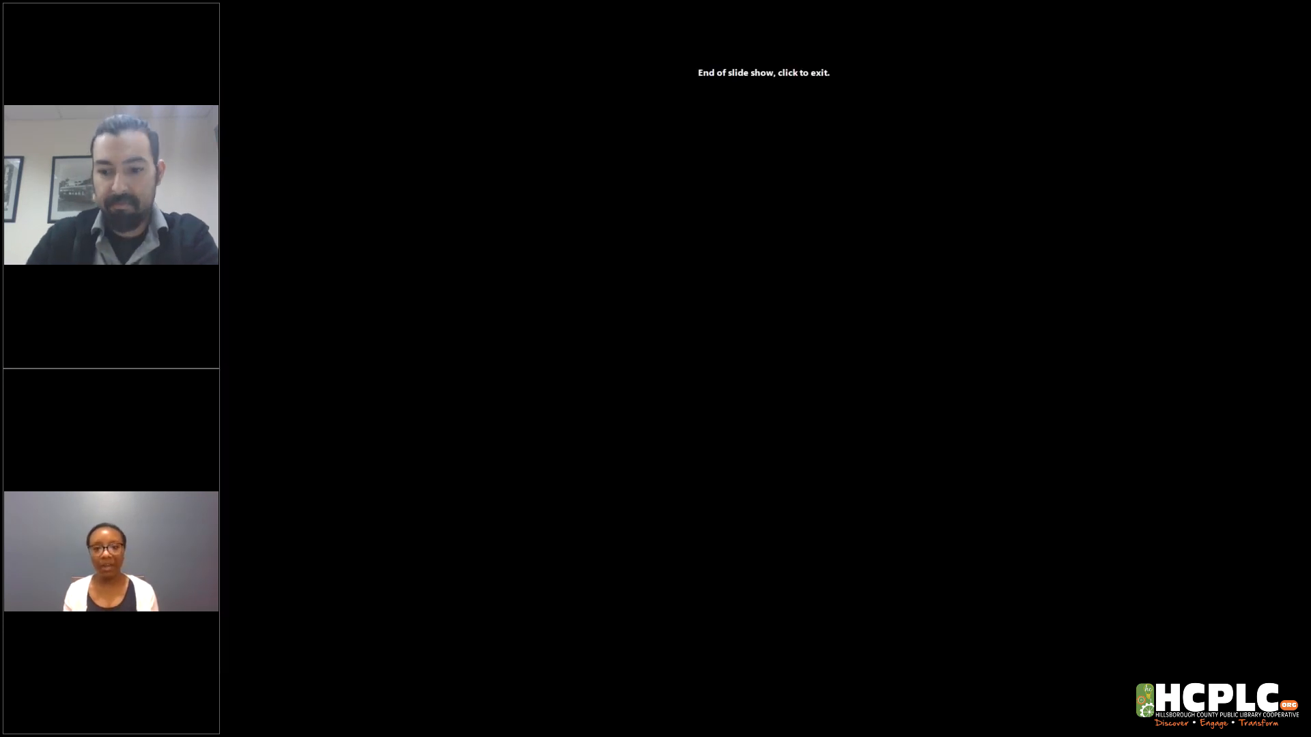
key("Left")
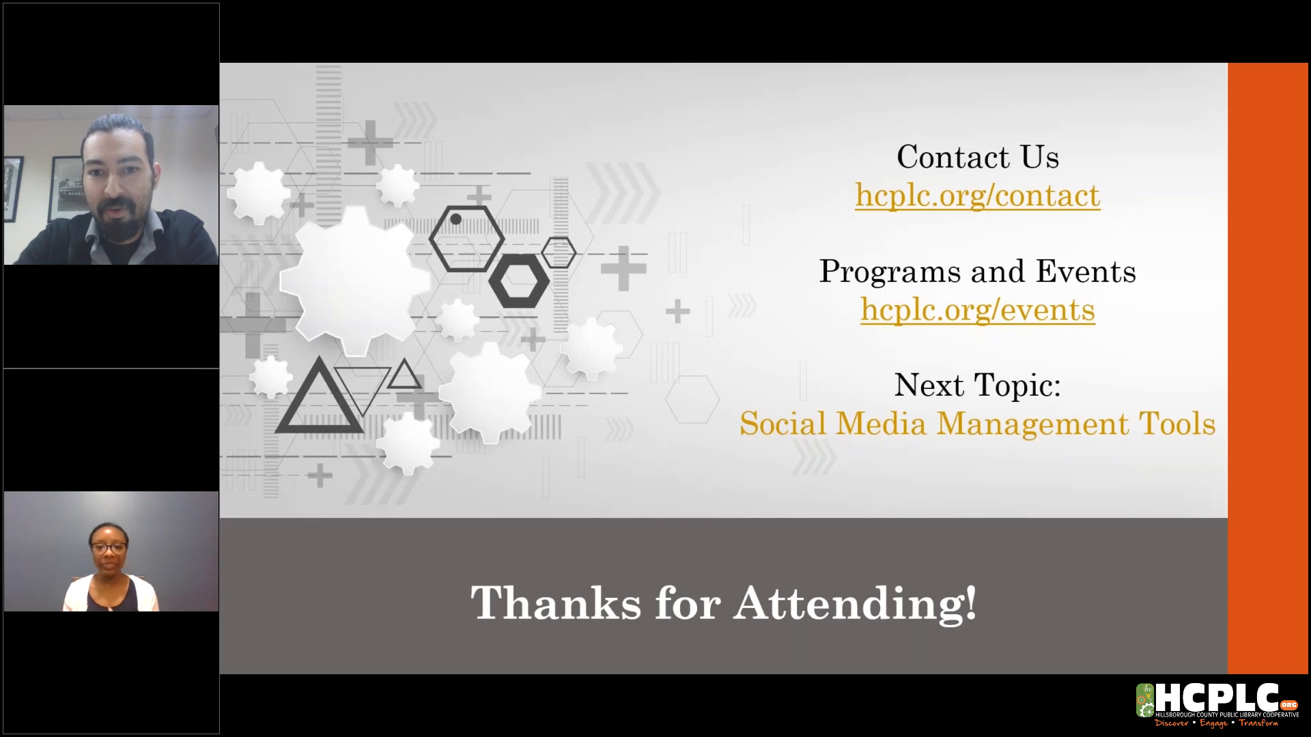